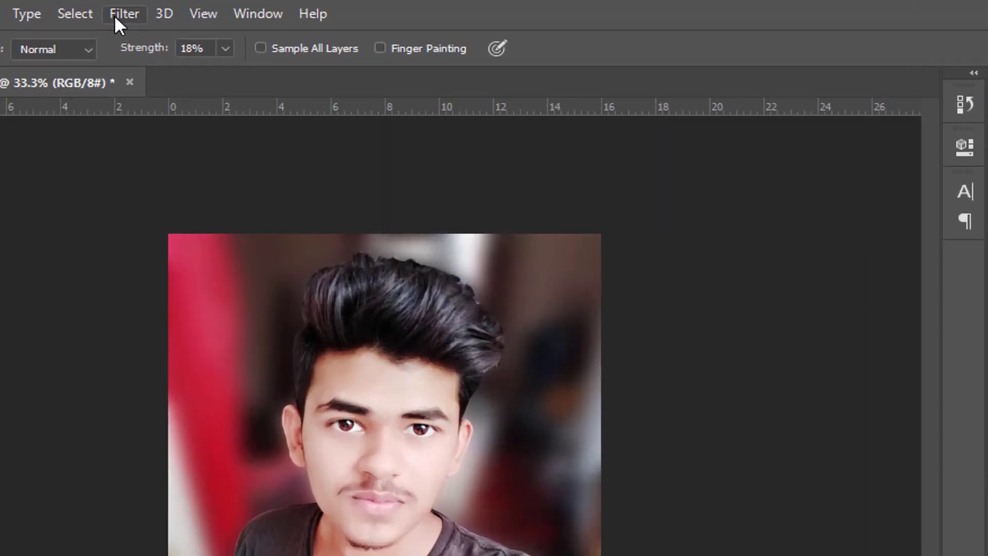
# Open the portrait in the Liquify filter and keep Face #1 as the face for Face-Aware Liquify
pyautogui.click(204, 10)
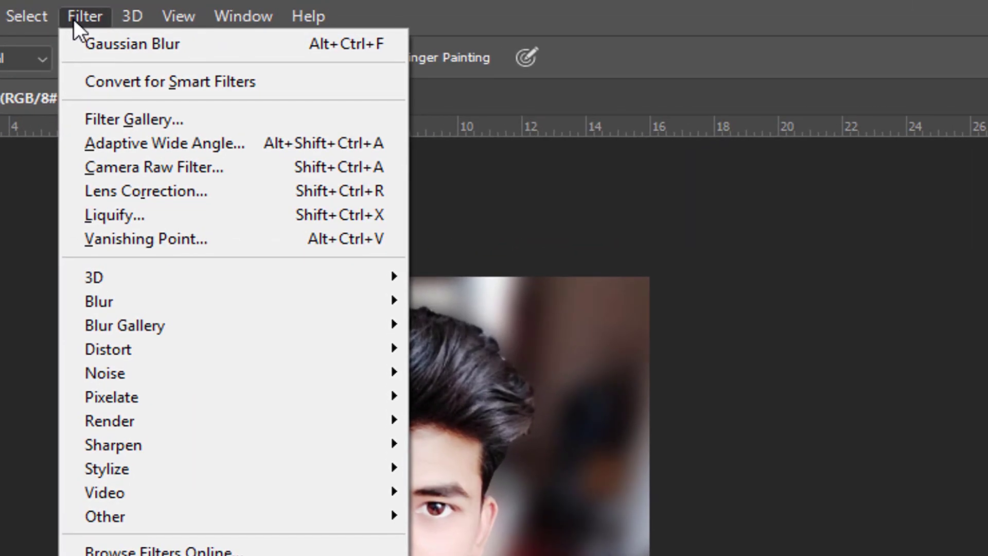
pyautogui.click(110, 222)
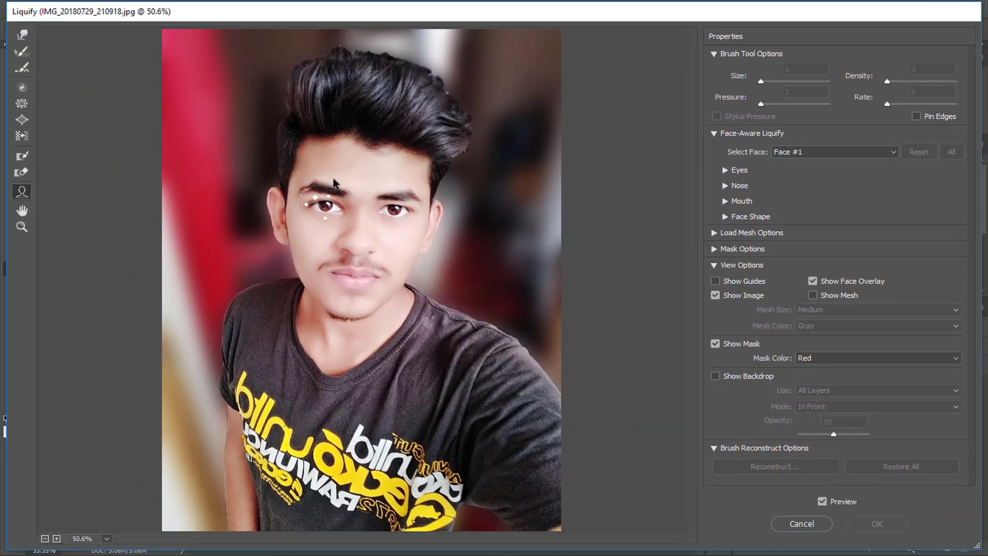
pyautogui.moveTo(349, 200)
pyautogui.moveTo(396, 219)
pyautogui.moveTo(352, 280)
pyautogui.moveTo(339, 317)
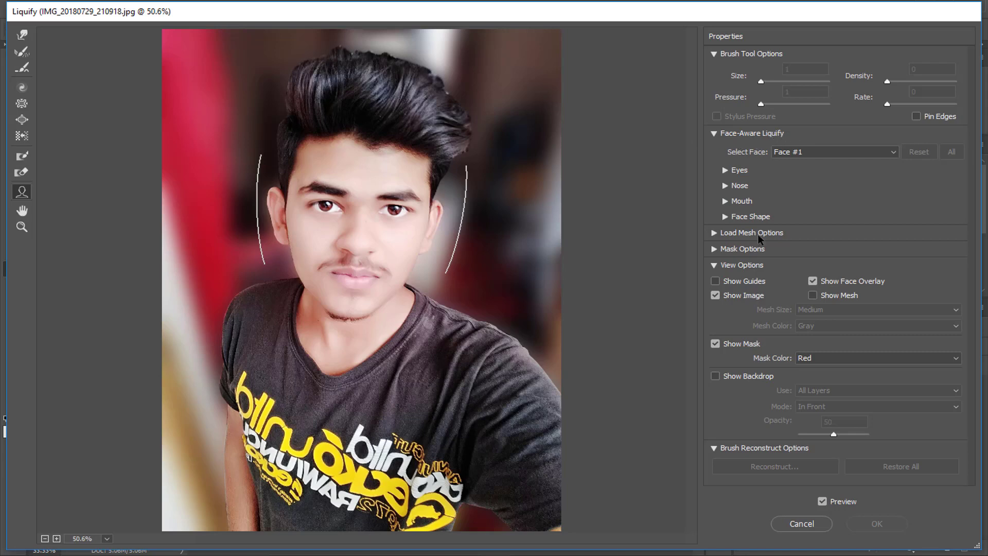
pyautogui.click(819, 151)
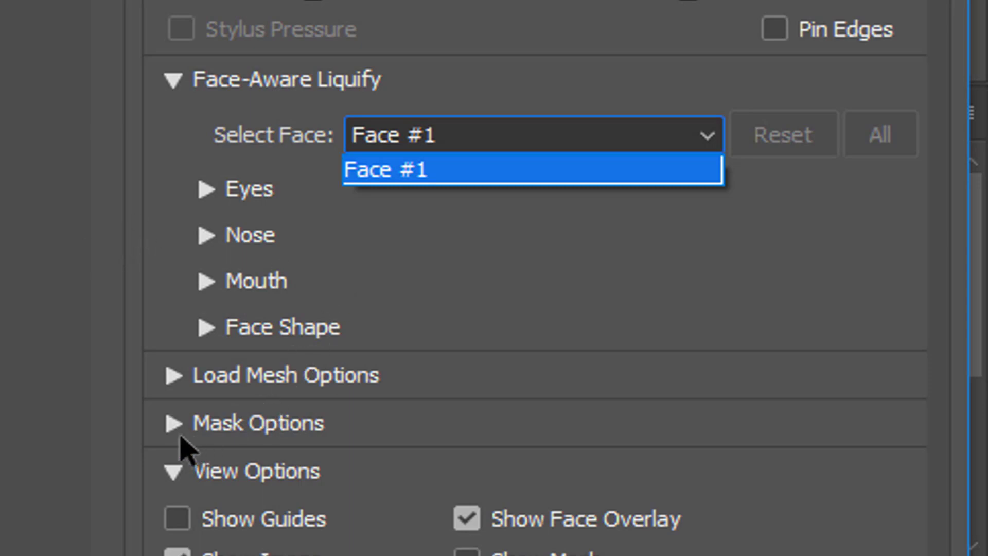
pyautogui.click(181, 399)
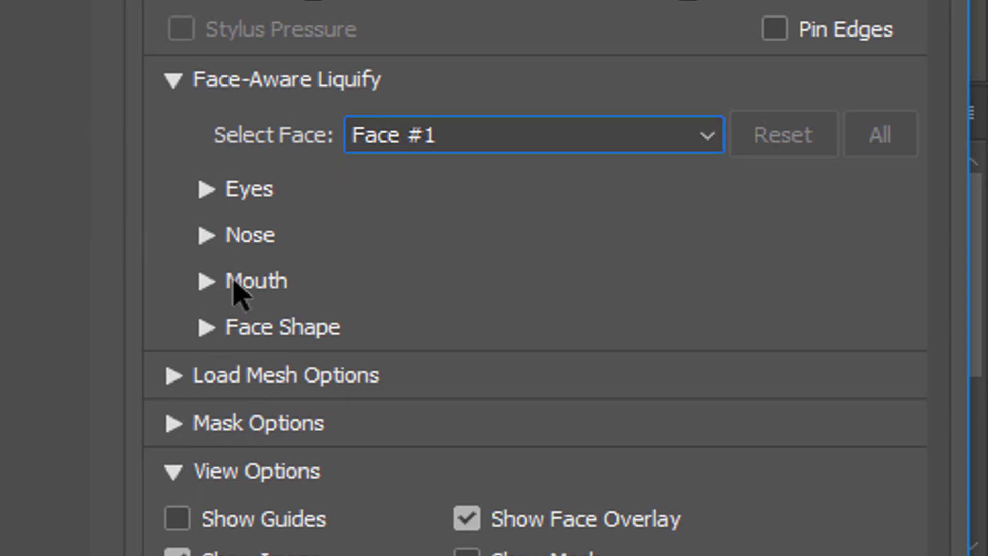
# Try the Eye Distance of Face #1 at -100 and at 100, and return it to 0
pyautogui.click(206, 190)
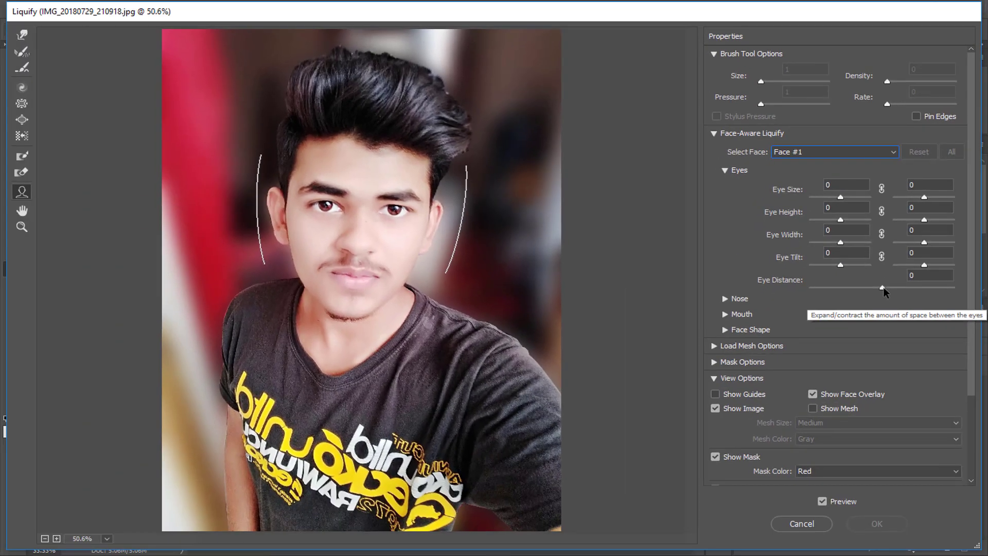
pyautogui.moveTo(882, 288); pyautogui.dragTo(798, 280)
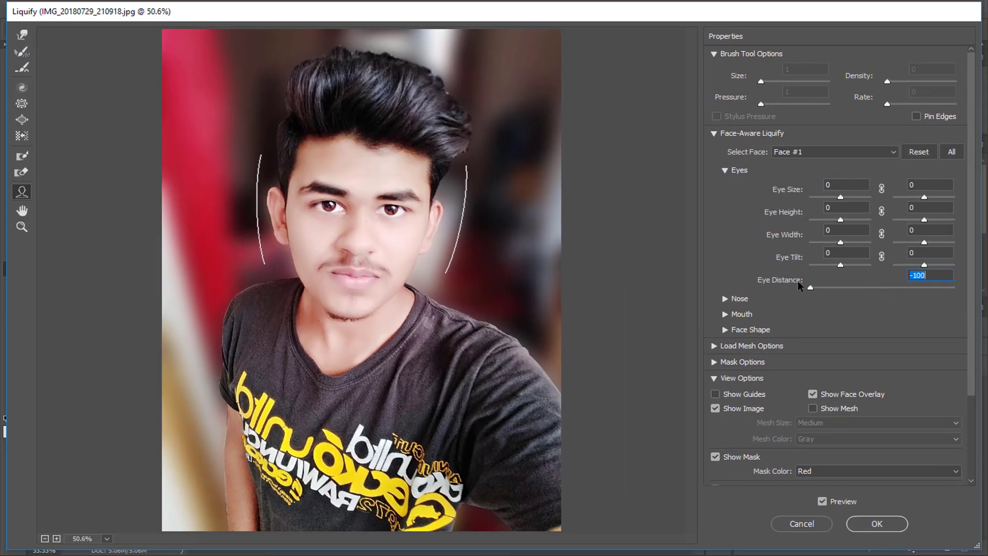
pyautogui.write('100')
pyautogui.press('Return')
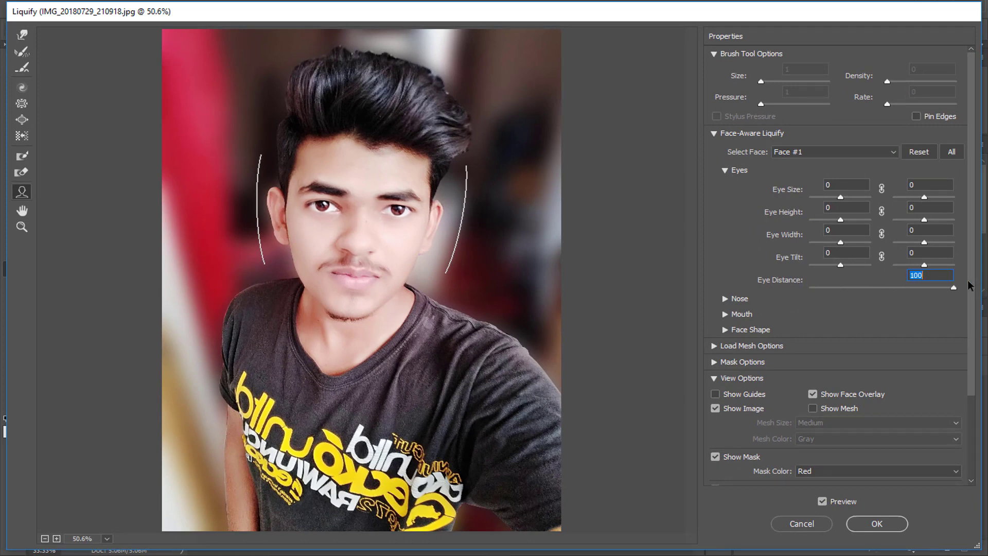
pyautogui.moveTo(953, 287)
pyautogui.mouseDown()
pyautogui.moveTo(828, 287)
pyautogui.moveTo(899, 302)
pyautogui.moveTo(957, 298)
pyautogui.mouseUp()
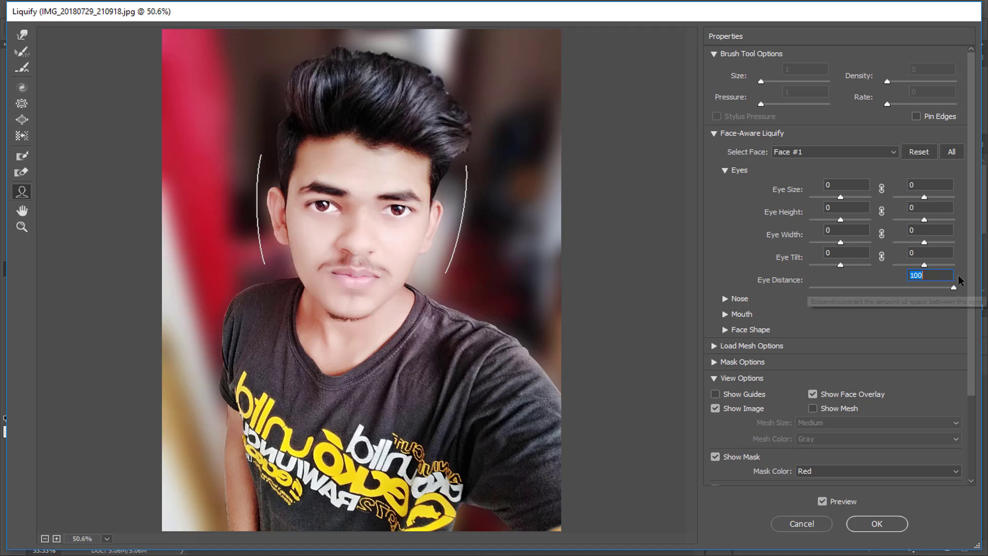
pyautogui.write('0')
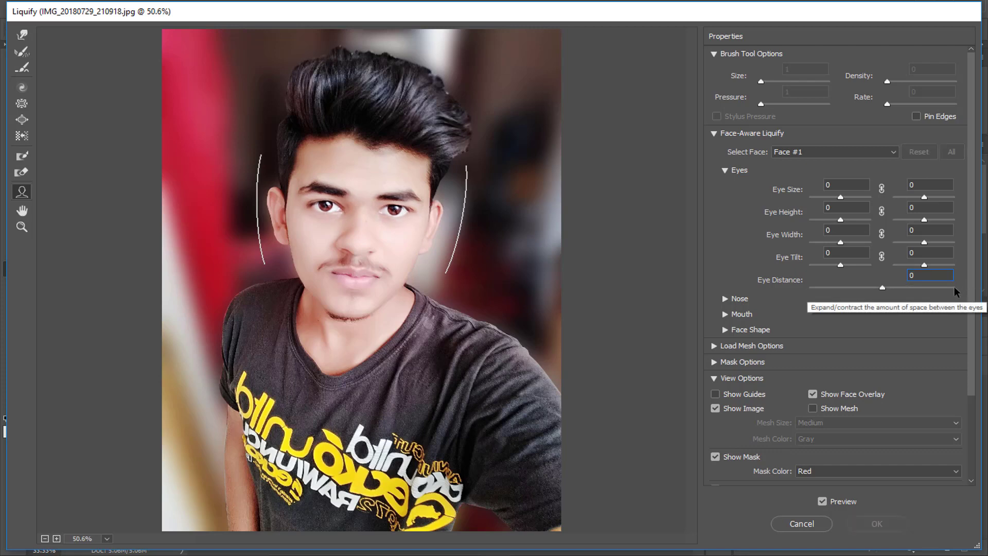
# Try separate Eye Tilt values of -33 for the left eye and 36 for the right, and return both to 0
pyautogui.moveTo(840, 265)
pyautogui.mouseDown()
pyautogui.moveTo(869, 270)
pyautogui.moveTo(776, 273)
pyautogui.moveTo(869, 277)
pyautogui.moveTo(834, 276)
pyautogui.mouseUp()
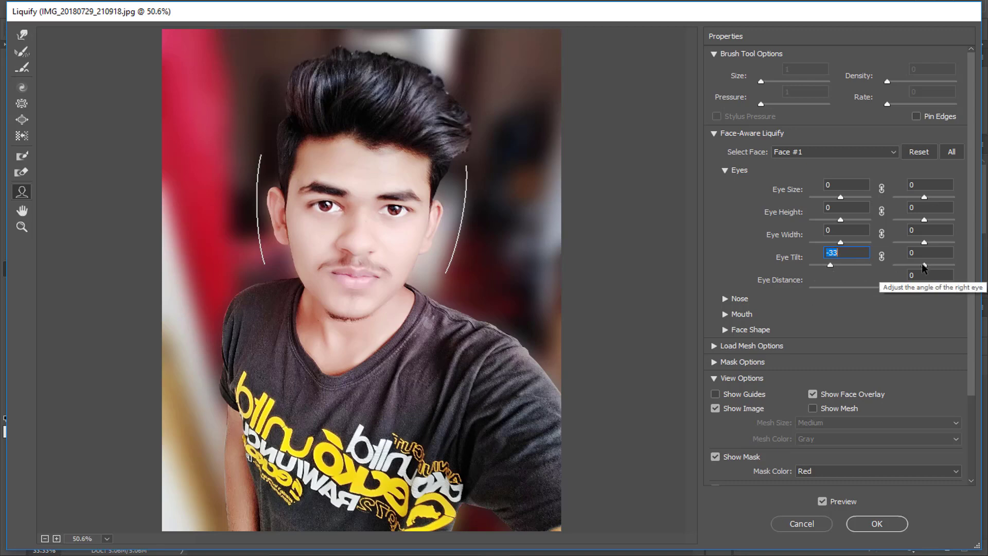
pyautogui.moveTo(925, 266); pyautogui.dragTo(934, 270)
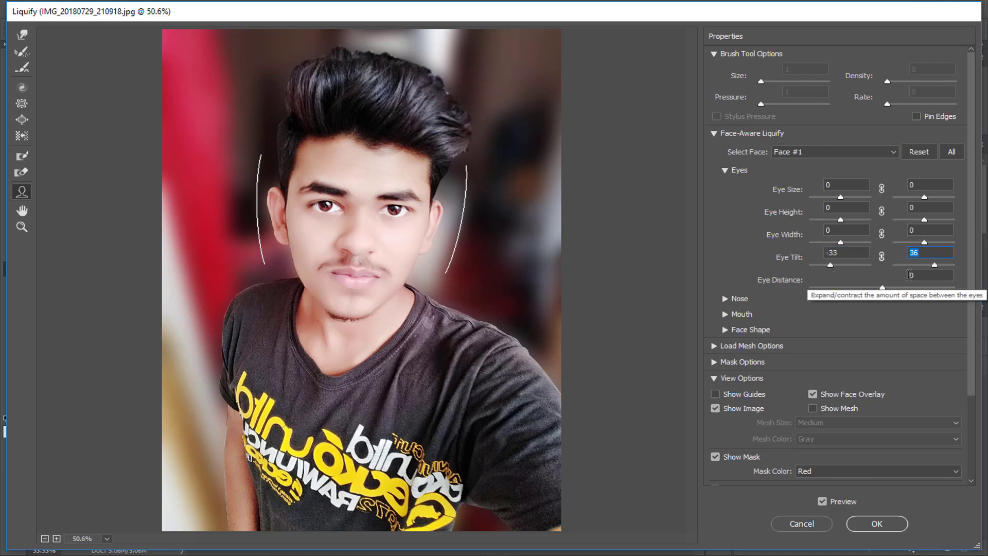
pyautogui.write('0')
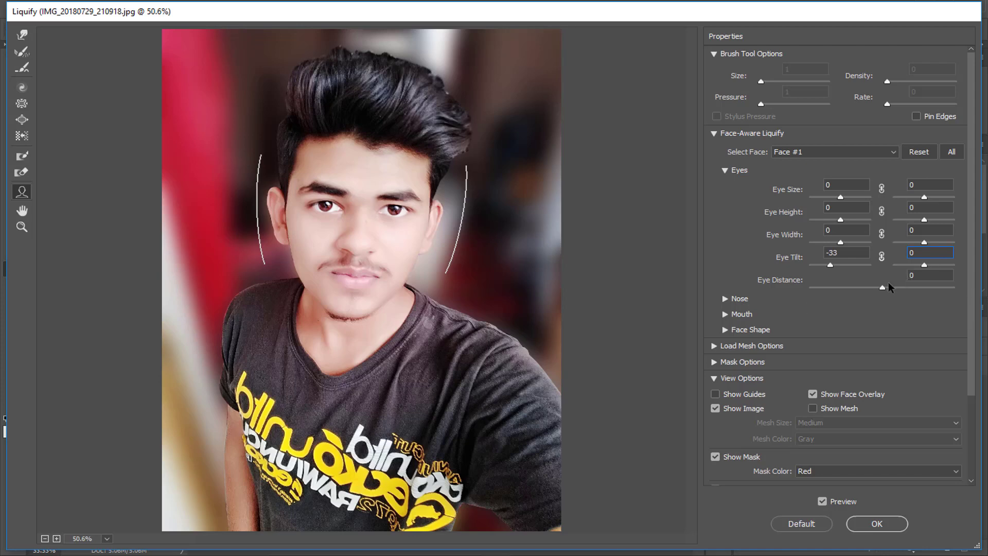
pyautogui.doubleClick(854, 253)
pyautogui.write('0')
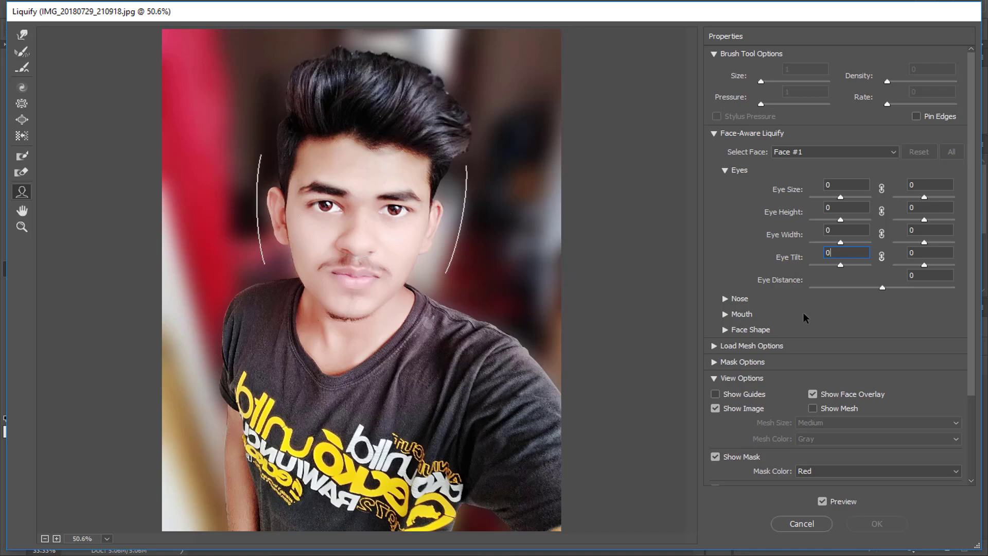
# Link the left and right eye values for Eye Tilt, Eye Width, Eye Height and Eye Size
pyautogui.click(881, 256)
pyautogui.click(881, 234)
pyautogui.click(881, 211)
pyautogui.click(881, 188)
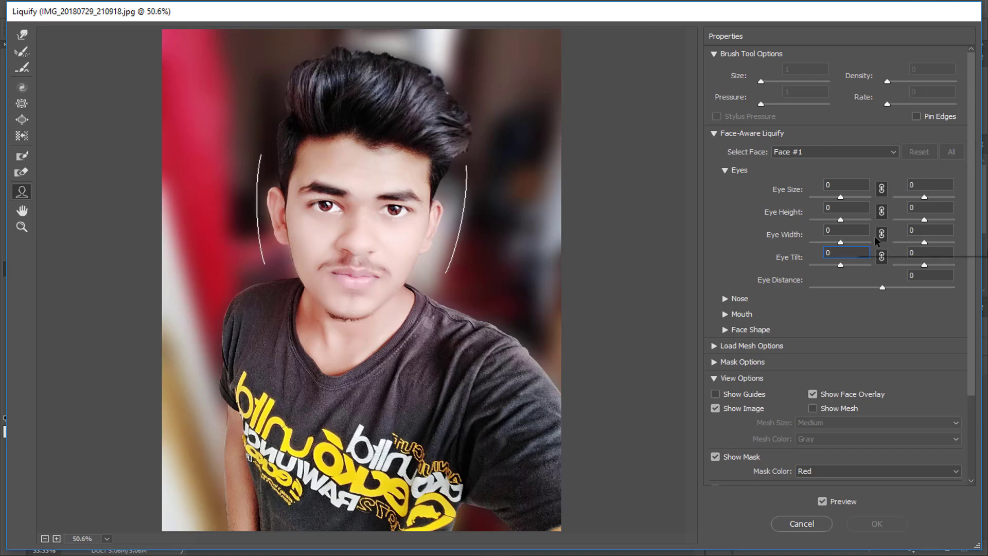
# Try a linked Eye Tilt of 26 on both eyes and return it to 0
pyautogui.click(881, 256)
pyautogui.moveTo(840, 265); pyautogui.dragTo(848, 285)
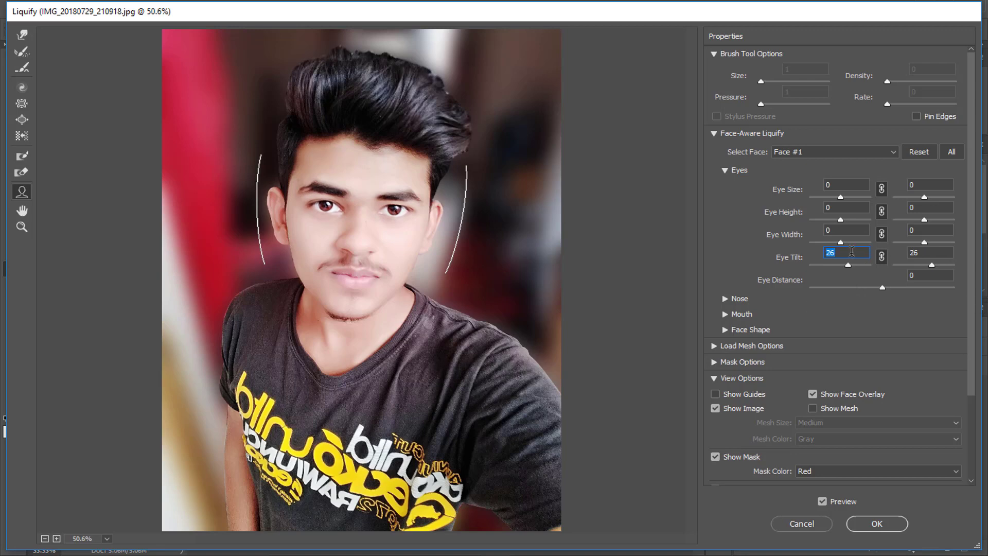
pyautogui.write('0')
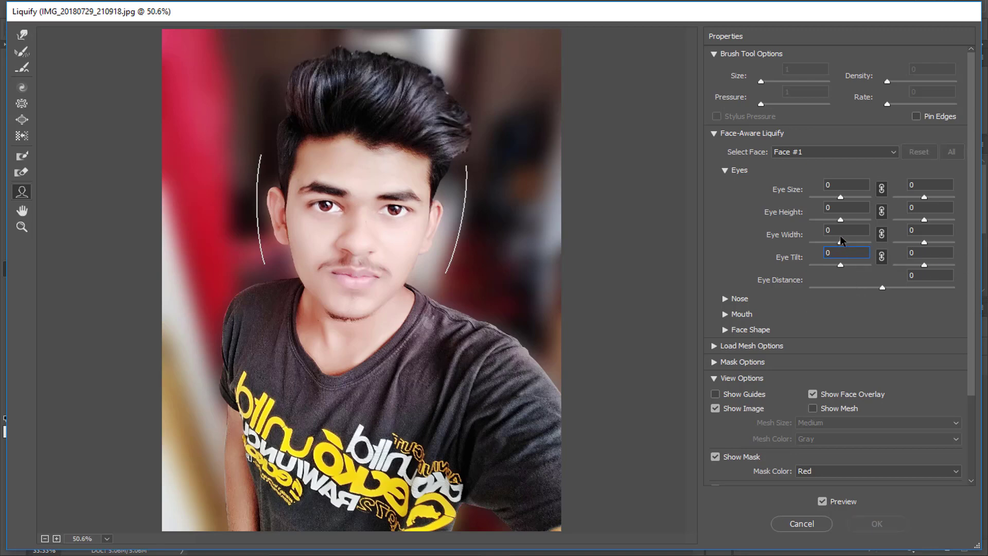
# Try a different linked Eye Width and an Eye Height of 100, returning both settings to 0
pyautogui.moveTo(843, 240); pyautogui.dragTo(837, 278)
pyautogui.hotkey('ctrl', 'z')
pyautogui.hotkey('ctrl', 'z')
pyautogui.write('0')
pyautogui.moveTo(839, 220); pyautogui.dragTo(873, 223)
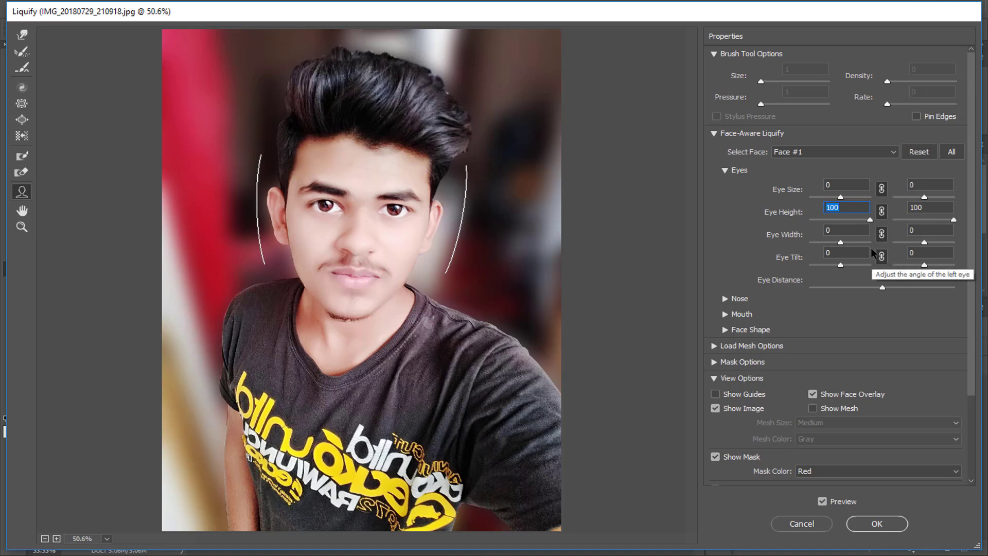
pyautogui.write('0')
# Try the linked Eye Size at -100 and at 100, and return it to 0
pyautogui.moveTo(839, 198)
pyautogui.mouseDown()
pyautogui.moveTo(815, 198)
pyautogui.moveTo(826, 197)
pyautogui.mouseUp()
pyautogui.write('100')
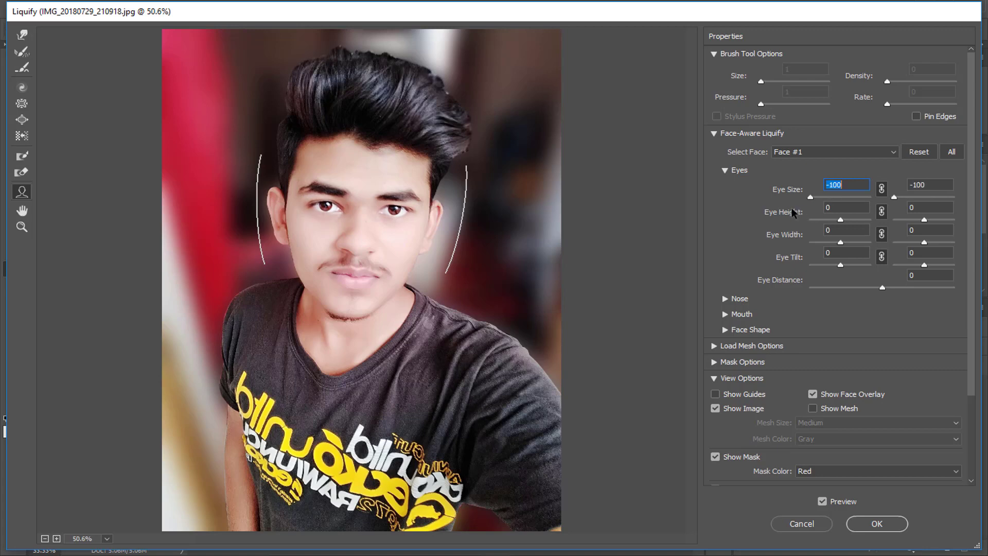
pyautogui.press('Return')
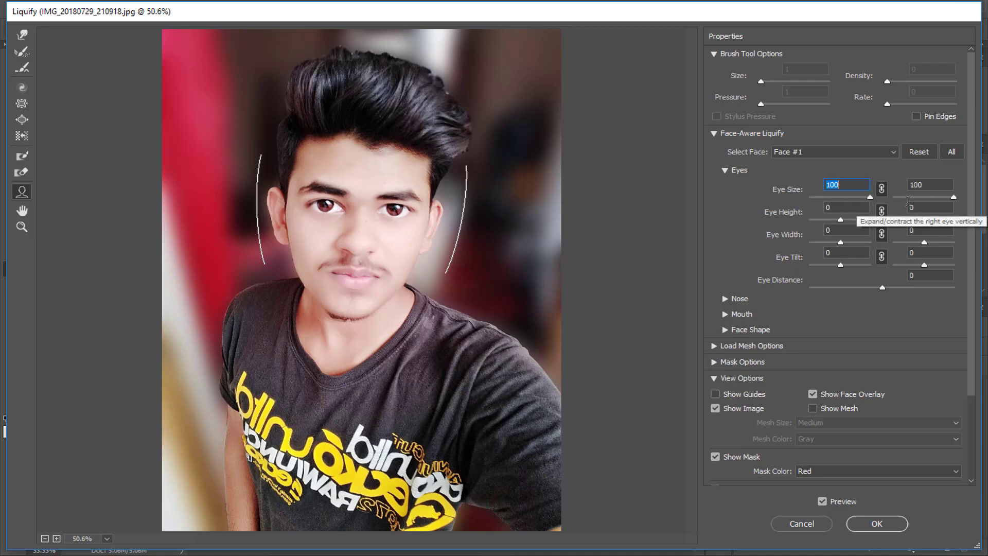
pyautogui.write('0')
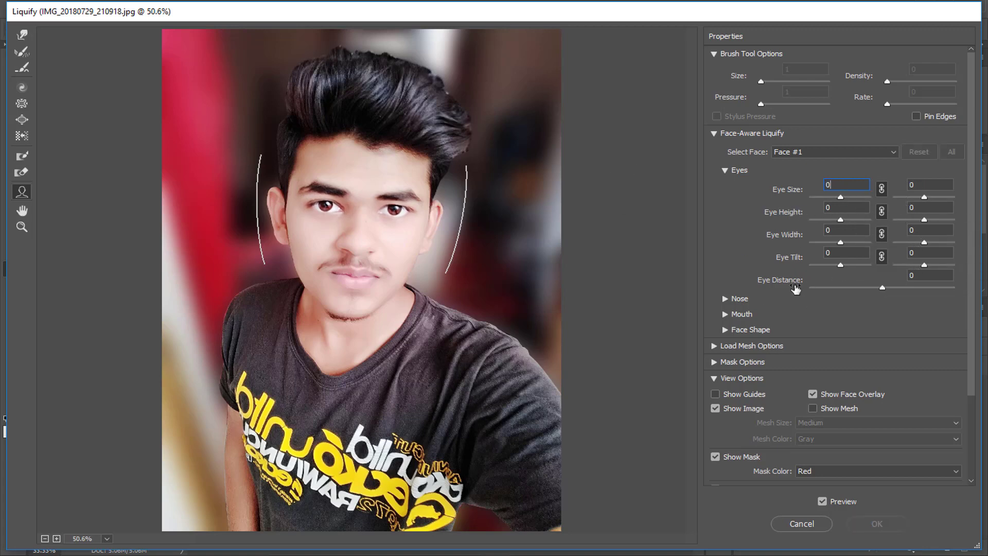
# Try changing the Nose Height and a Nose Width of -100, returning both nose settings to 0
pyautogui.click(725, 299)
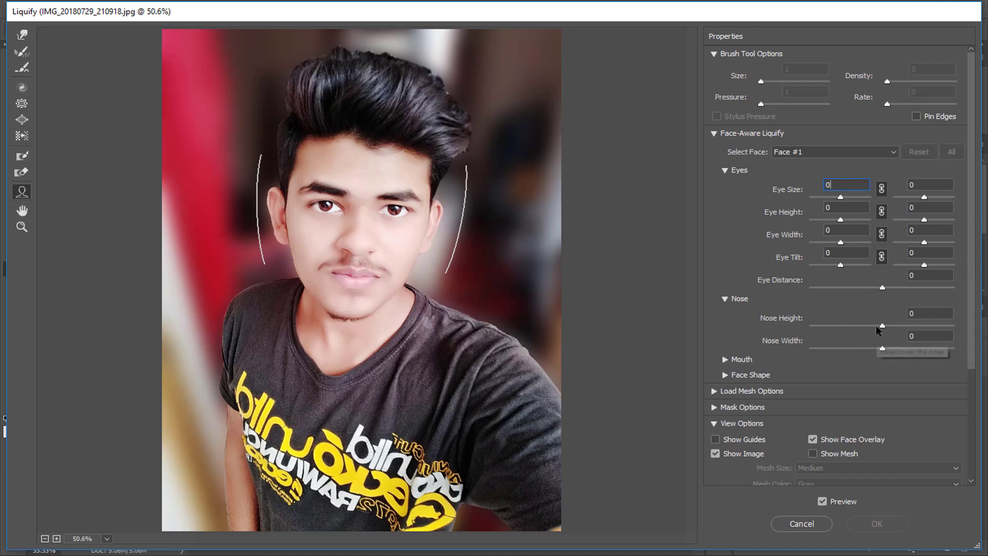
pyautogui.moveTo(836, 330); pyautogui.dragTo(802, 360)
pyautogui.write('0')
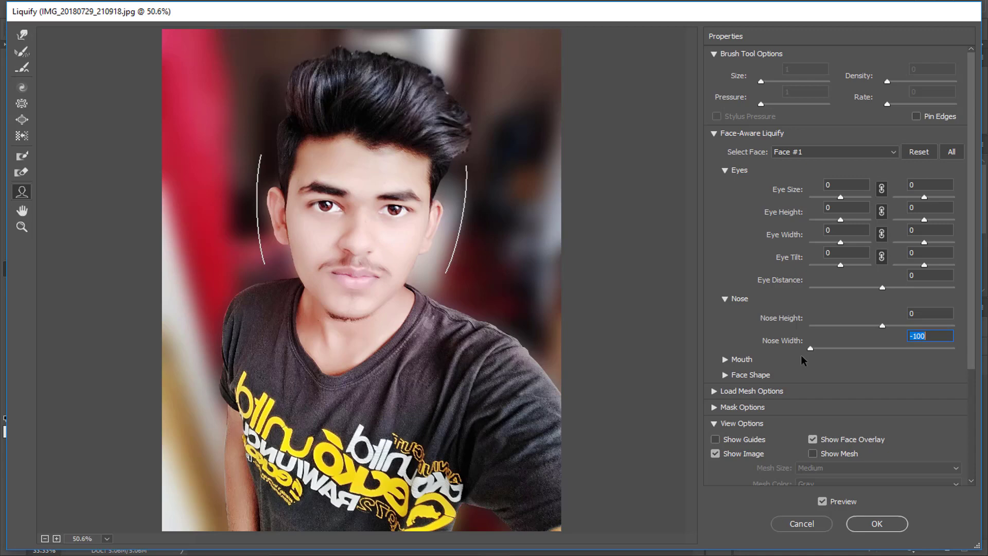
pyautogui.write('0')
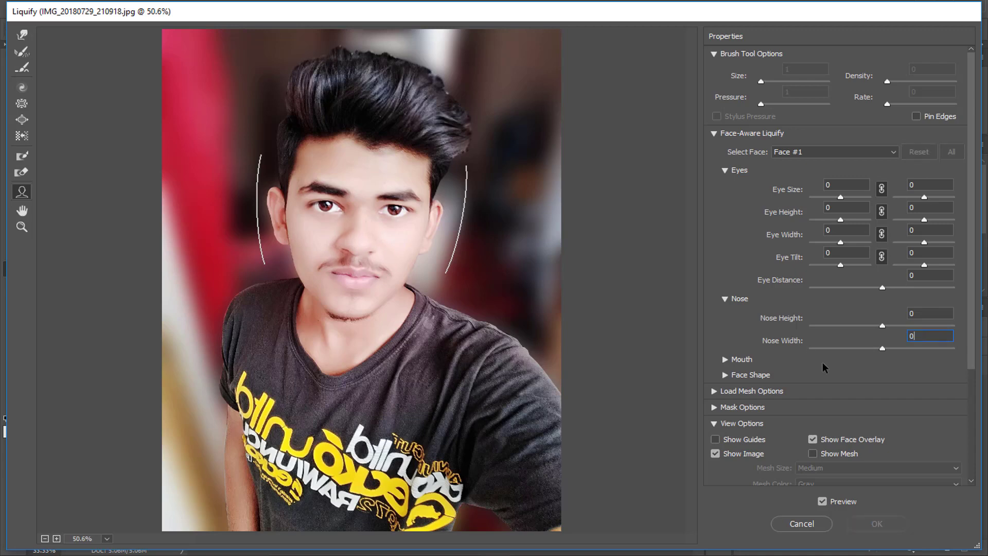
# Try the mouth's Smile setting at -100, 100 and 55, and undo it back to 0
pyautogui.click(723, 359)
pyautogui.scroll(-2, 726, 360)
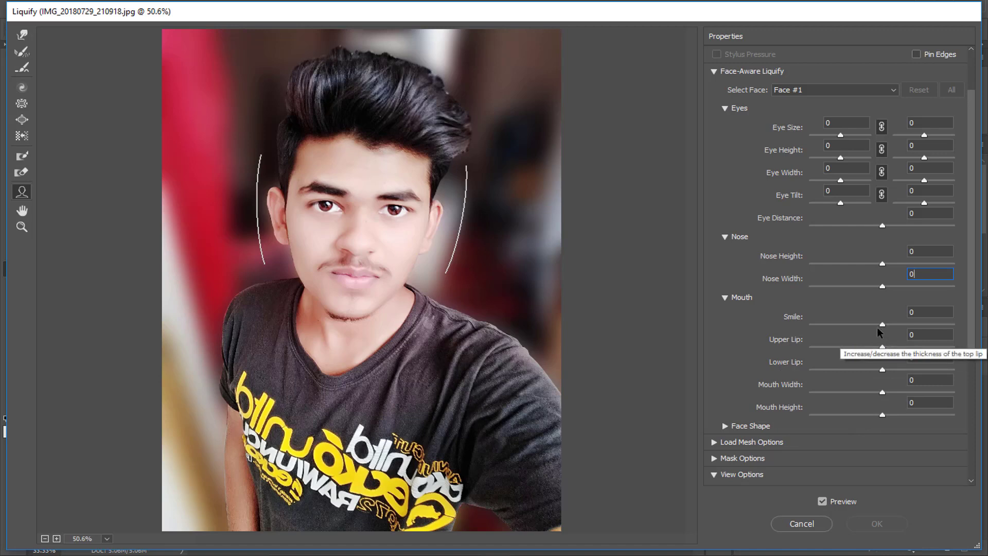
pyautogui.moveTo(881, 325); pyautogui.dragTo(801, 335)
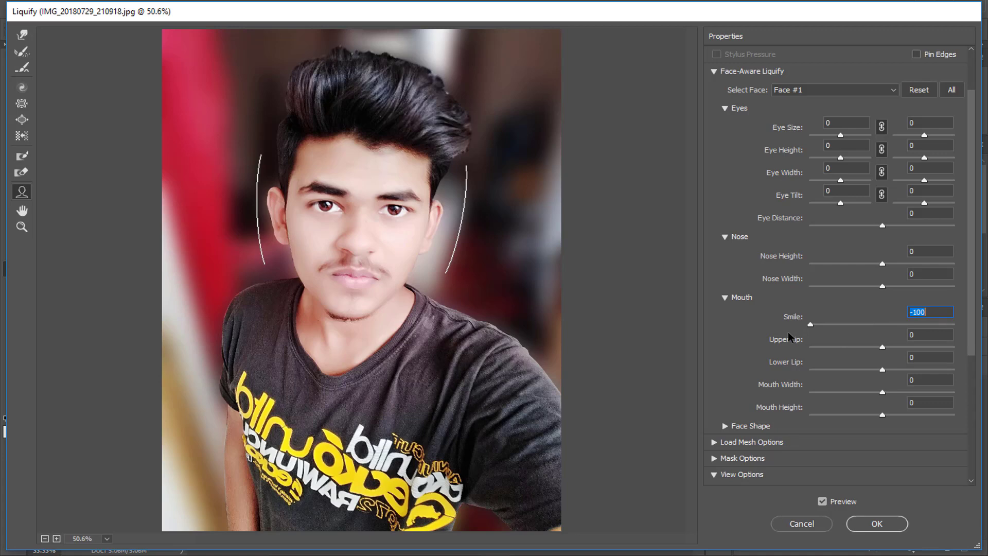
pyautogui.write('100')
pyautogui.press('Return')
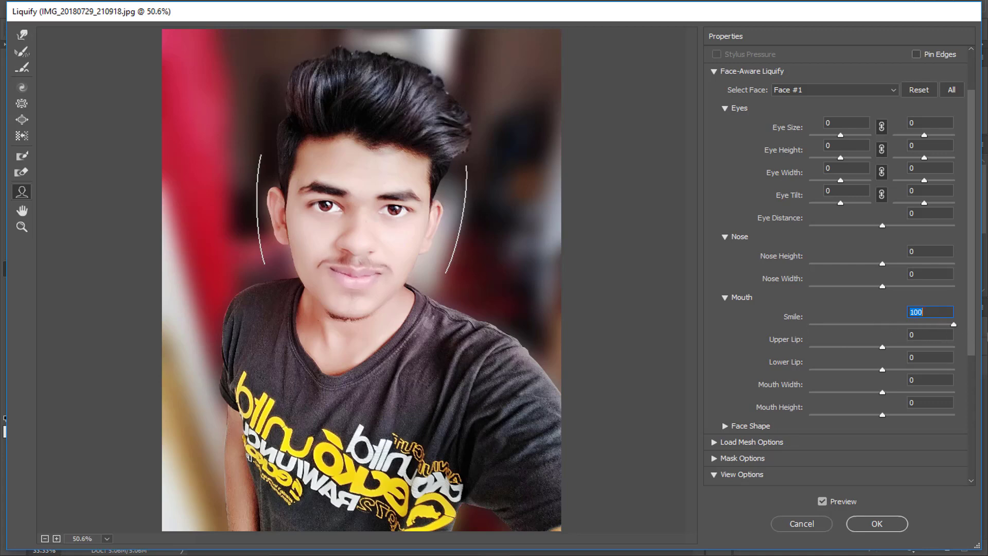
pyautogui.moveTo(943, 343); pyautogui.dragTo(919, 343)
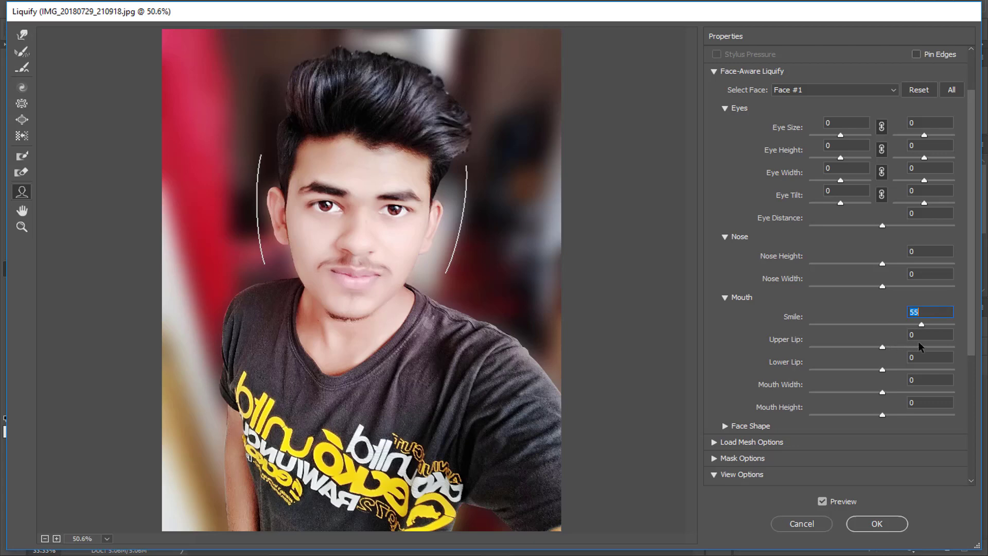
pyautogui.hotkey('ctrl', 'z')
# Set the mouth's Upper Lip to 9, Lower Lip to 48, Mouth Width to 5 and Mouth Height to 21
pyautogui.moveTo(883, 347)
pyautogui.mouseDown()
pyautogui.moveTo(787, 361)
pyautogui.moveTo(948, 350)
pyautogui.moveTo(886, 360)
pyautogui.mouseUp()
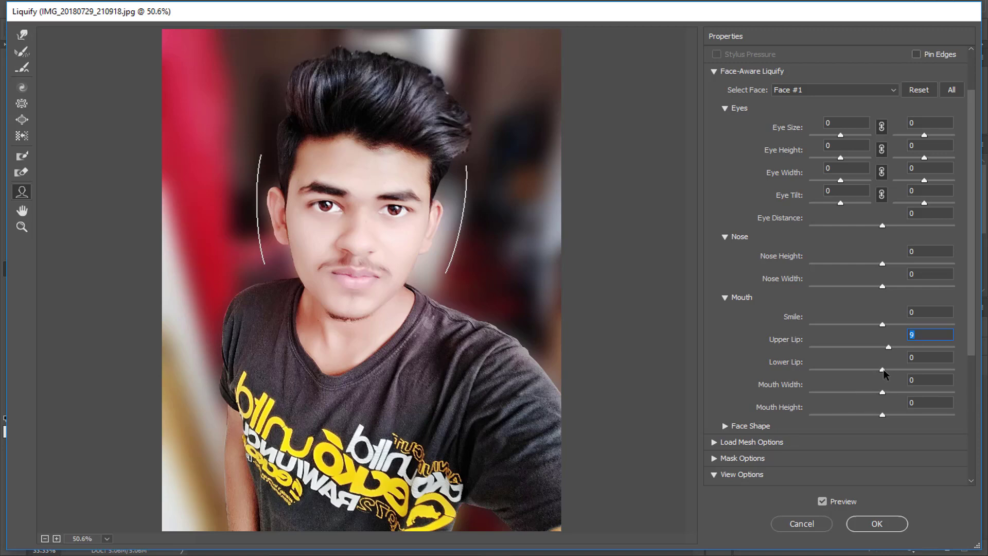
pyautogui.moveTo(882, 370); pyautogui.dragTo(896, 421)
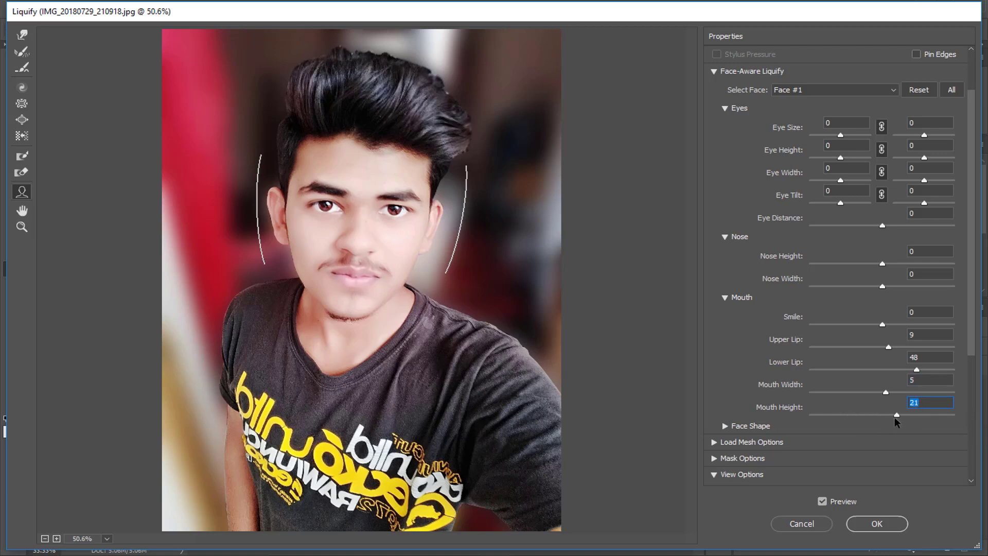
# Set the Forehead value of the Face Shape to 59
pyautogui.click(724, 427)
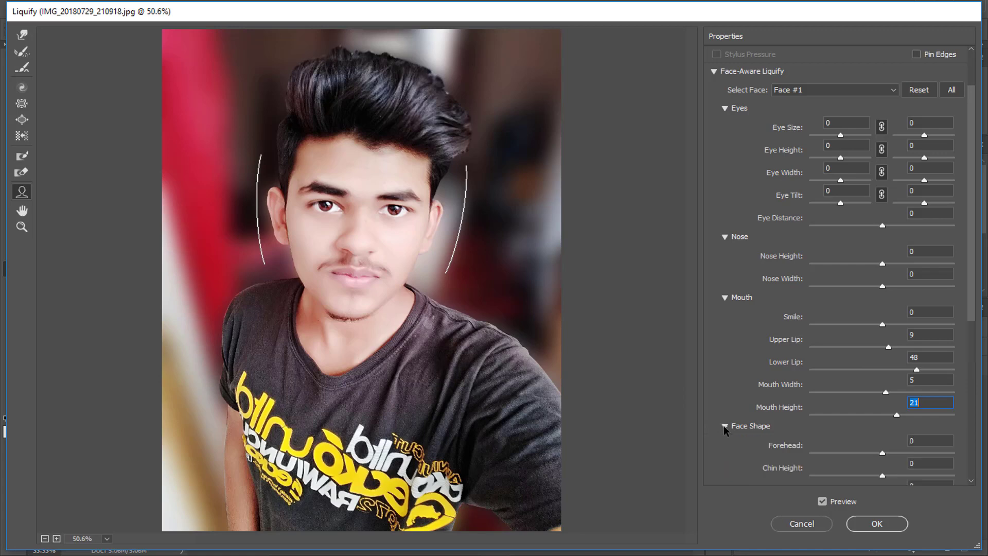
pyautogui.scroll(-5, 766, 380)
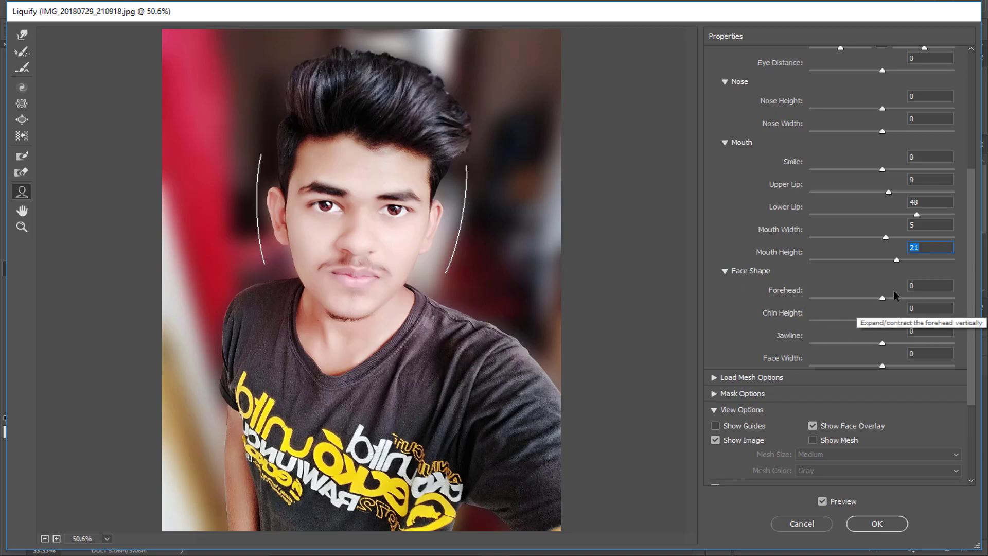
pyautogui.moveTo(356, 134)
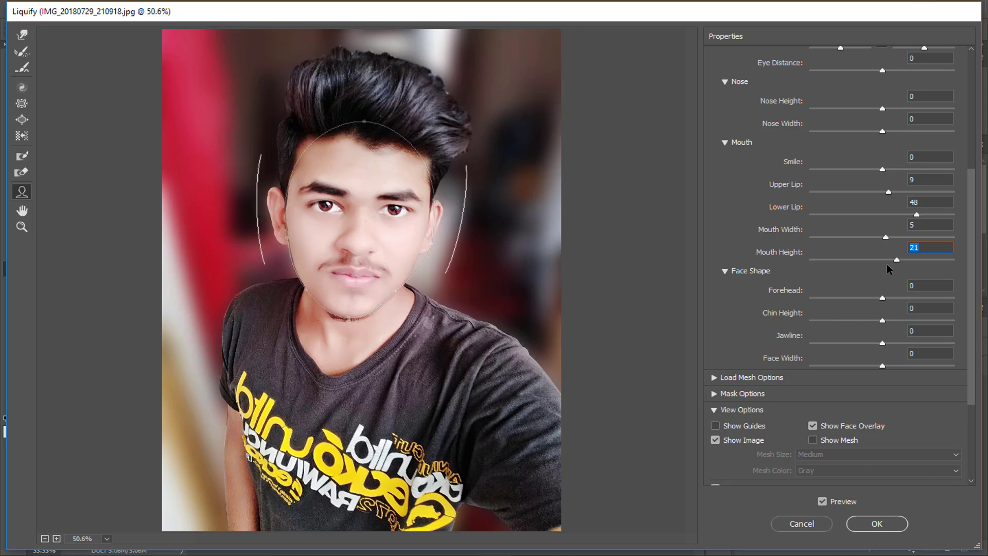
pyautogui.scroll(-1, 871, 288)
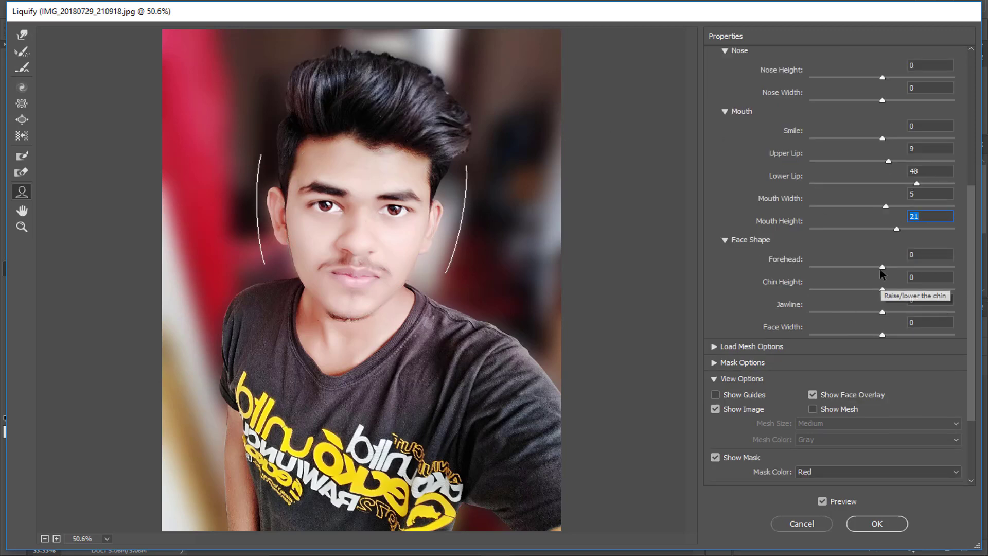
pyautogui.moveTo(882, 267); pyautogui.dragTo(925, 276)
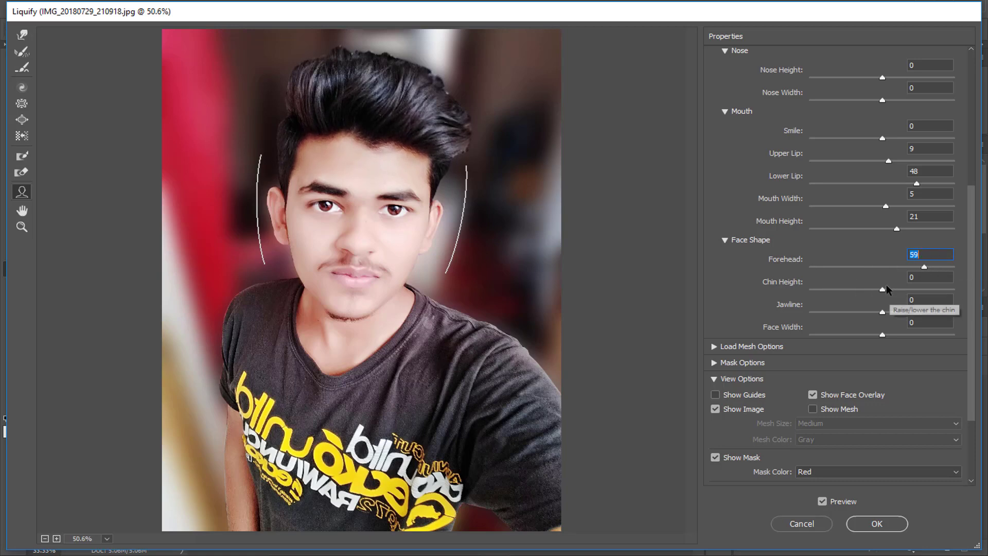
# Try several Chin Height values for the Face Shape, including -70 and 27, and set it to -51
pyautogui.scroll(-2, 869, 283)
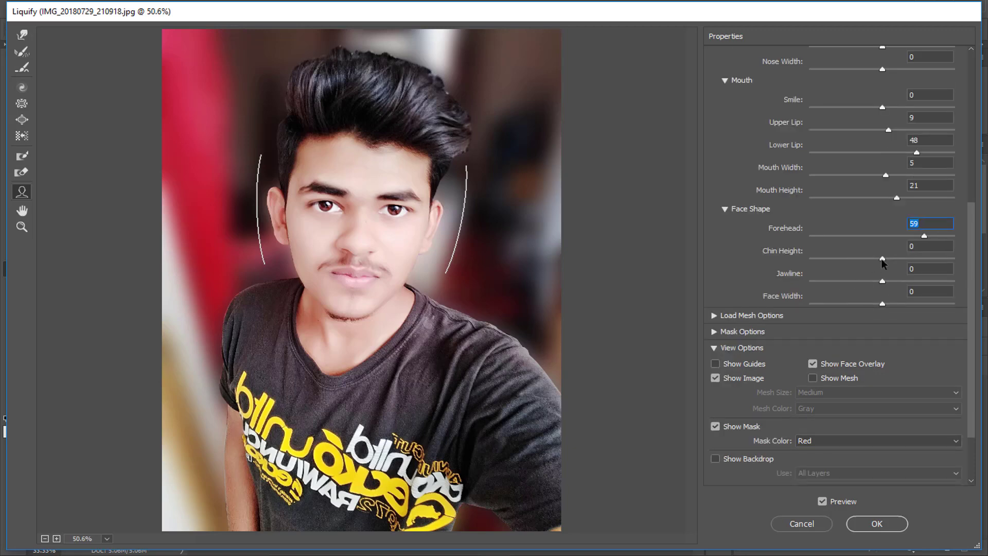
pyautogui.moveTo(882, 258); pyautogui.dragTo(831, 262)
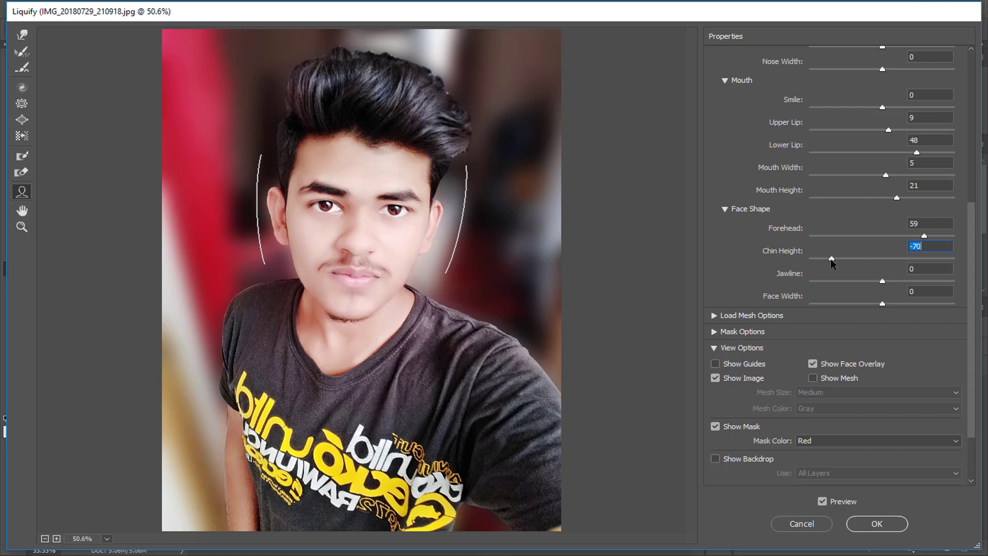
pyautogui.moveTo(832, 263); pyautogui.dragTo(824, 263)
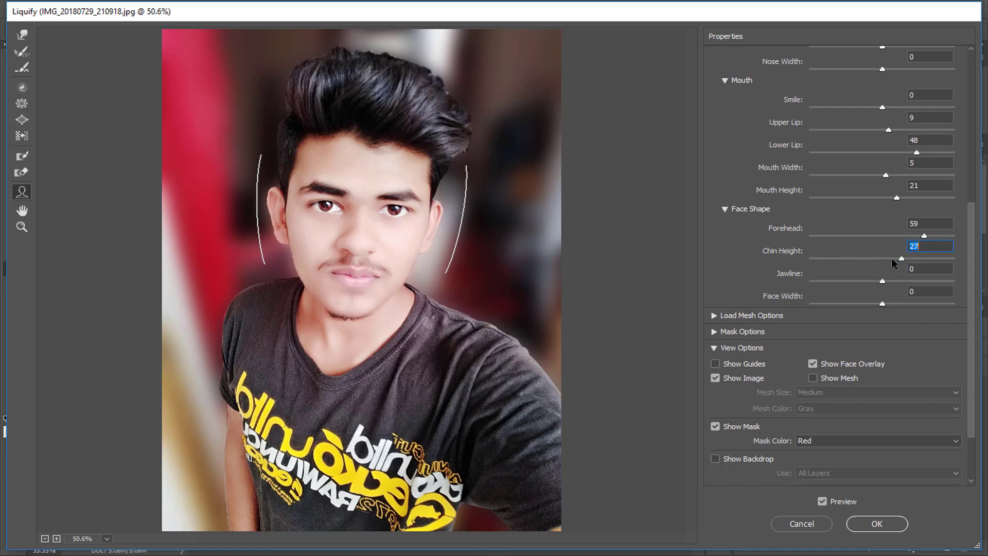
pyautogui.click(845, 258)
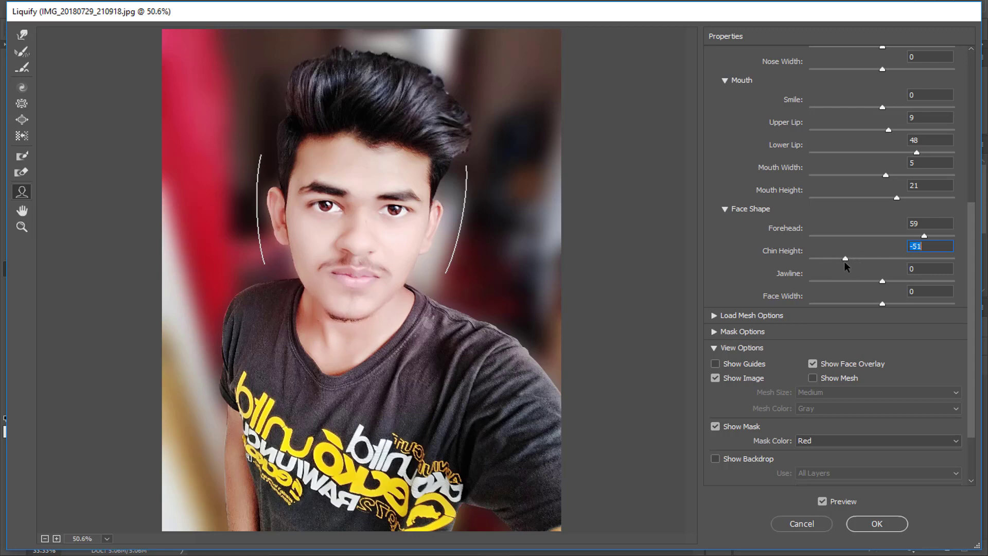
# Try the Face Shape's Jawline at 100, 0 and -100, and set it to 49
pyautogui.scroll(-1, 887, 278)
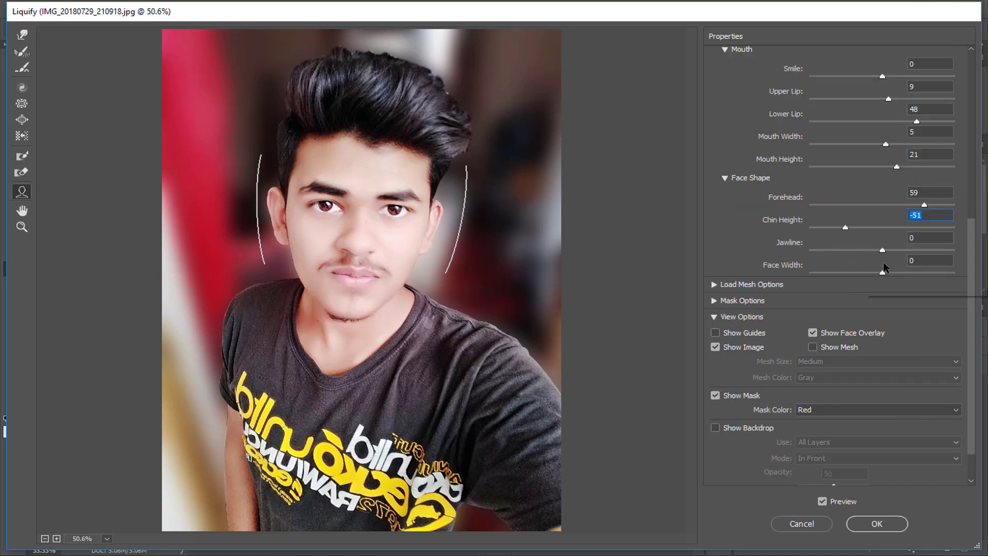
pyautogui.scroll(-1, 851, 259)
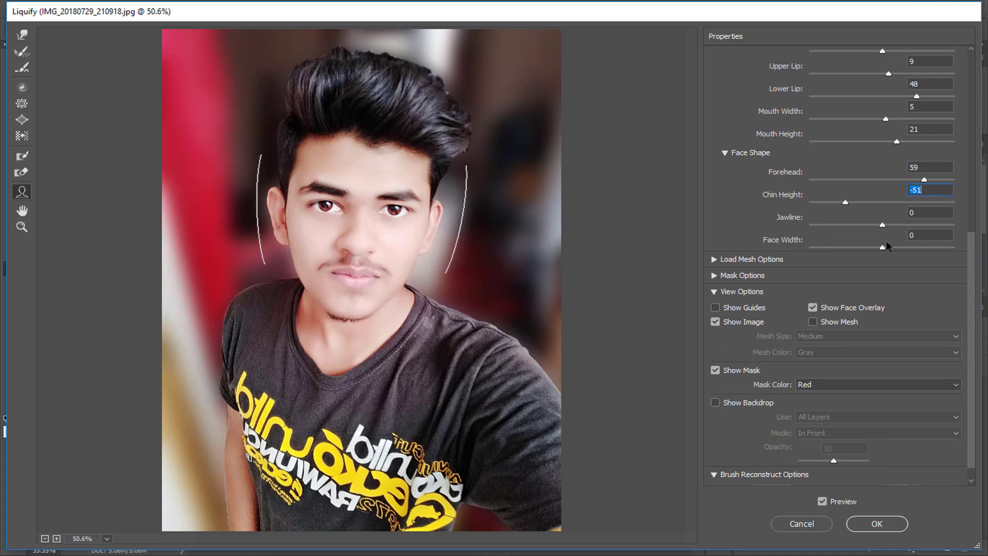
pyautogui.moveTo(882, 225); pyautogui.dragTo(972, 236)
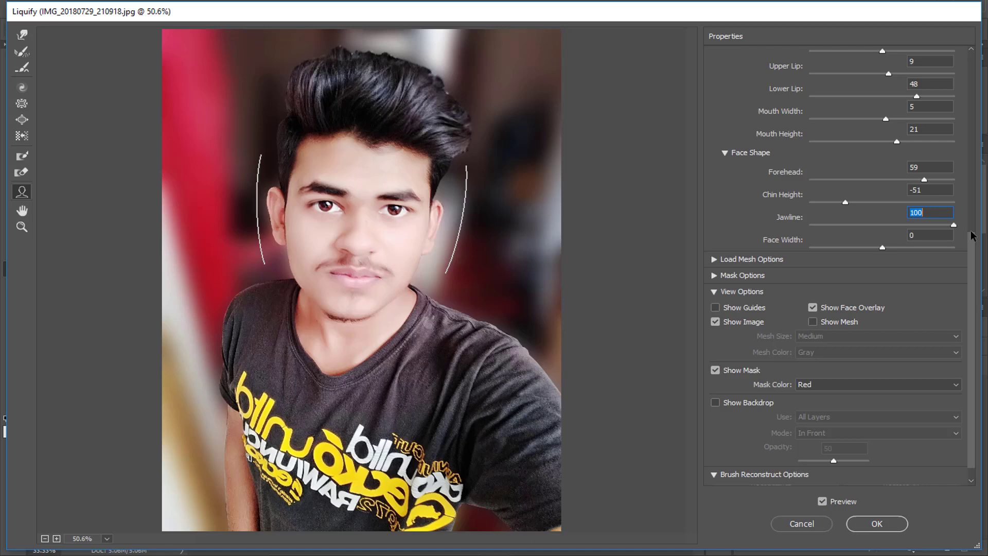
pyautogui.write('0')
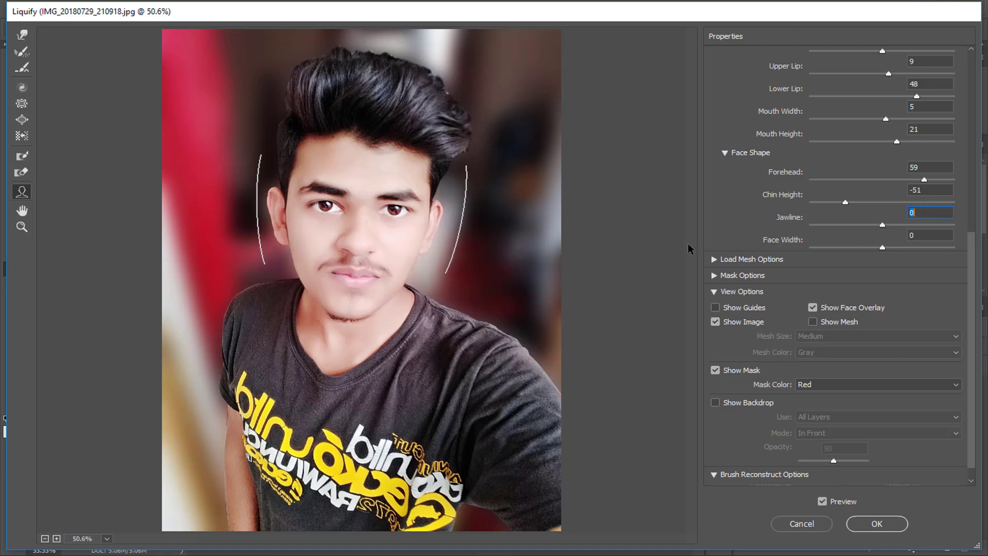
pyautogui.moveTo(882, 225); pyautogui.dragTo(777, 232)
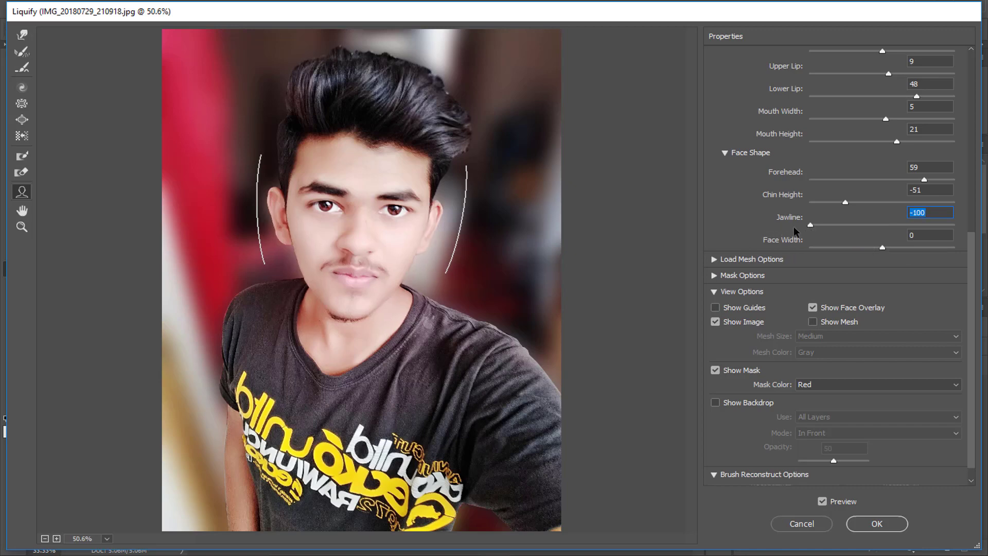
pyautogui.moveTo(810, 225); pyautogui.dragTo(923, 232)
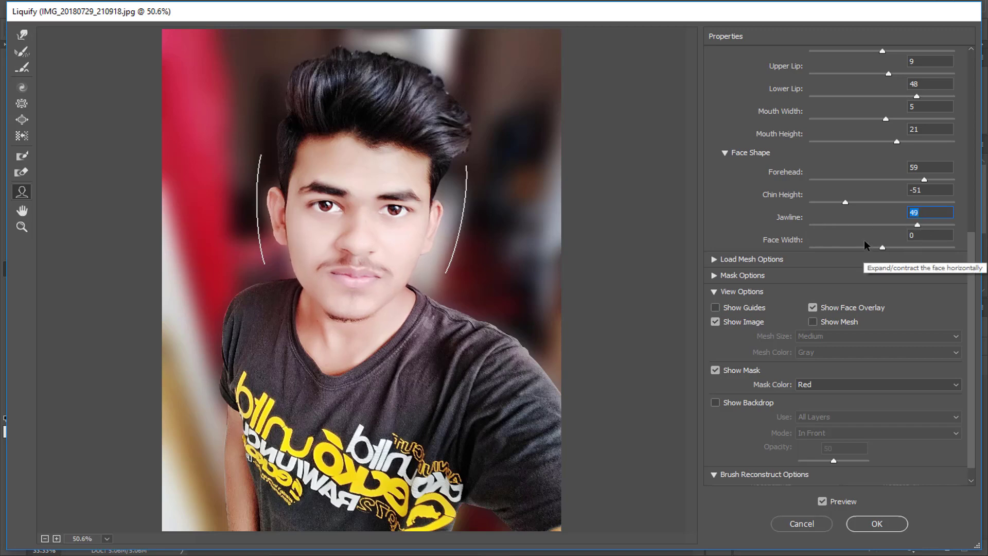
# Try the Face Shape's Face Width at -100, 62, 100 and -6, and return it to 0
pyautogui.scroll(-1, 863, 241)
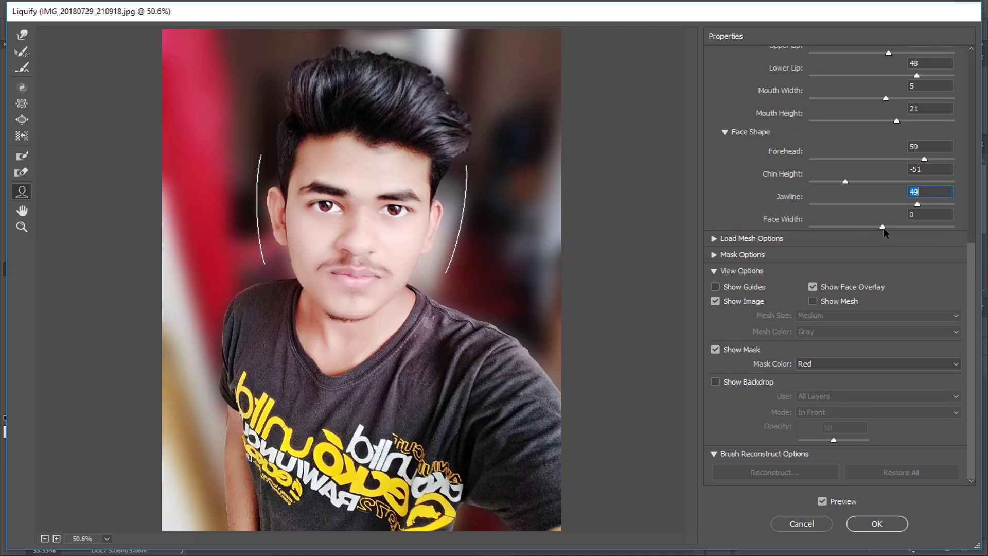
pyautogui.moveTo(883, 232)
pyautogui.mouseDown()
pyautogui.moveTo(803, 232)
pyautogui.moveTo(902, 224)
pyautogui.moveTo(959, 233)
pyautogui.moveTo(873, 231)
pyautogui.mouseUp()
pyautogui.scroll(-10, 905, 243)
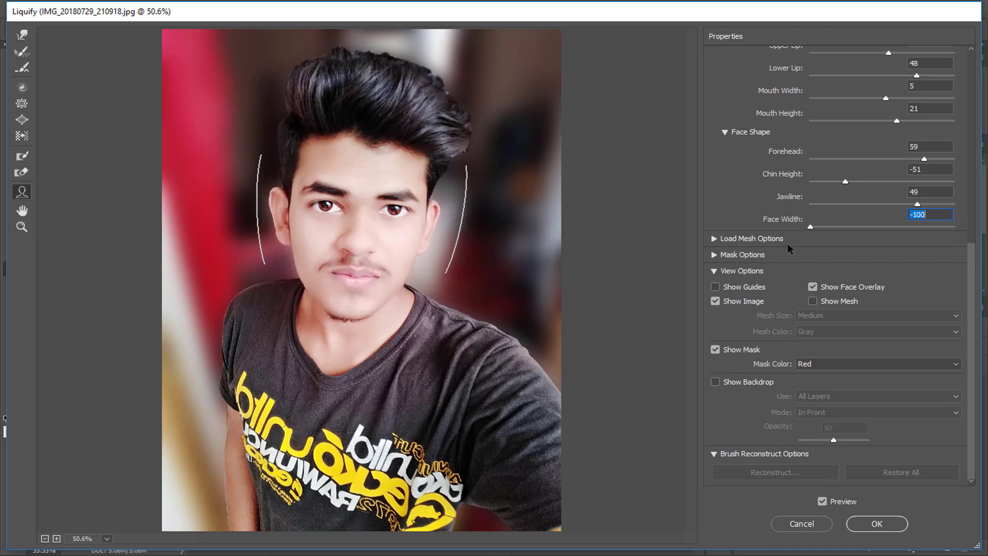
pyautogui.scroll(8, 906, 240)
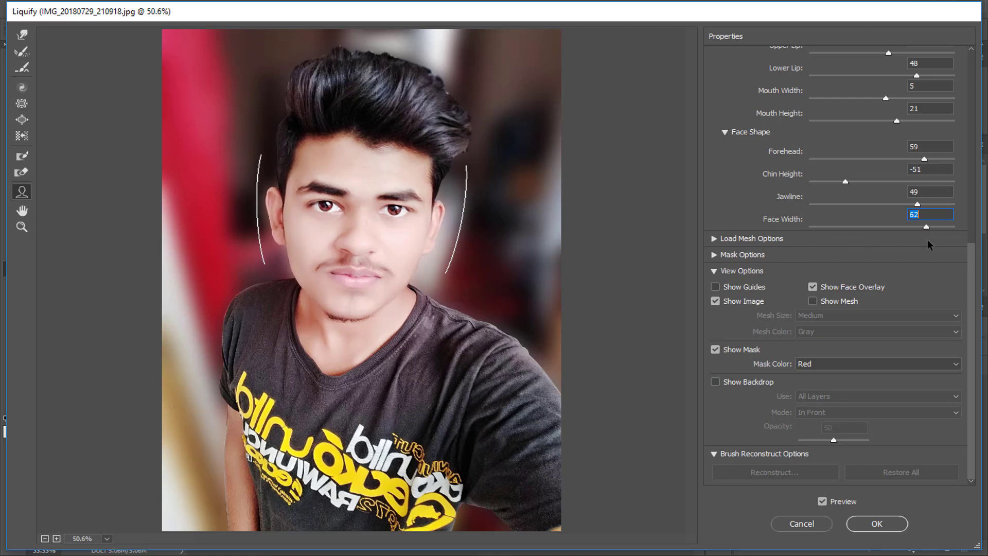
pyautogui.press('BackSpace')
pyautogui.write('-6')
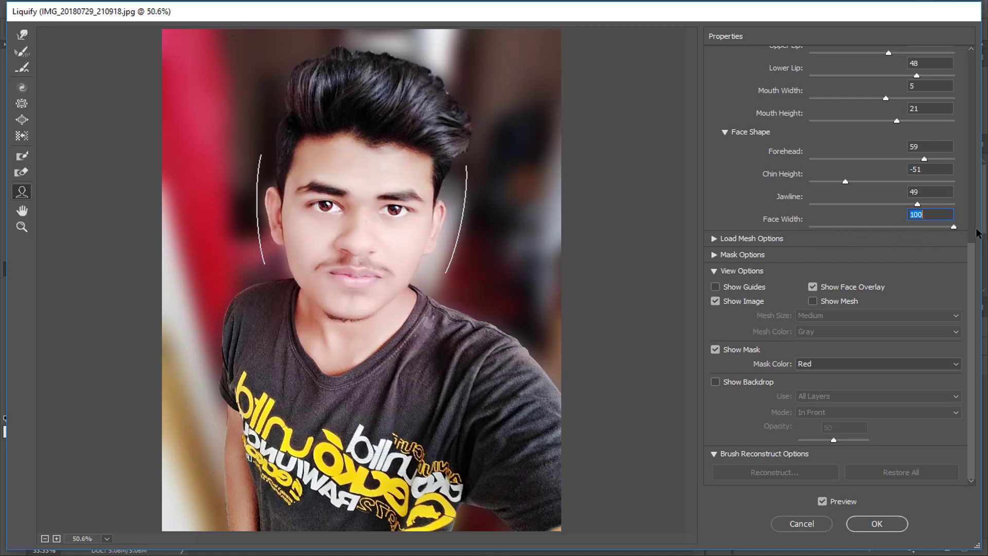
pyautogui.press('Return')
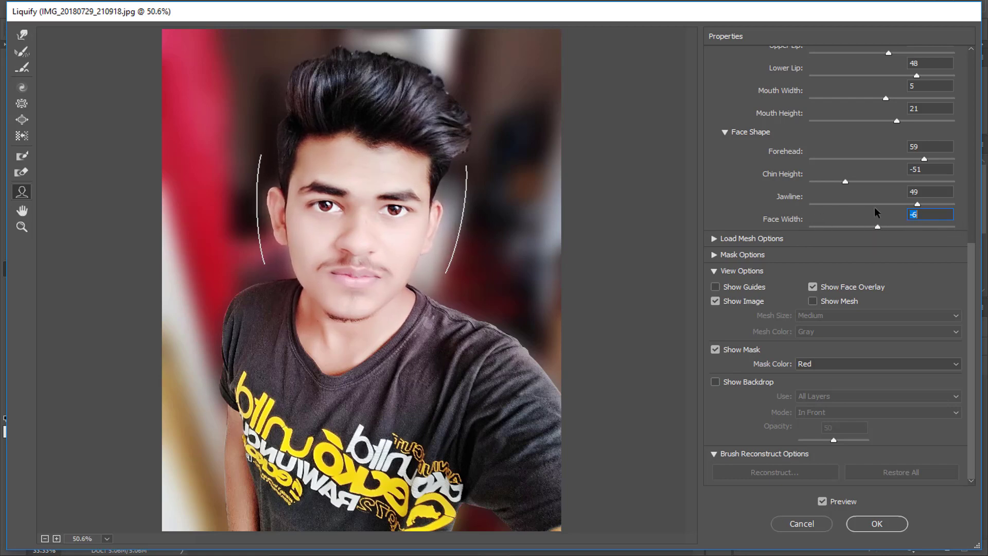
pyautogui.write('0')
pyautogui.scroll(6, 885, 210)
pyautogui.scroll(4, 886, 206)
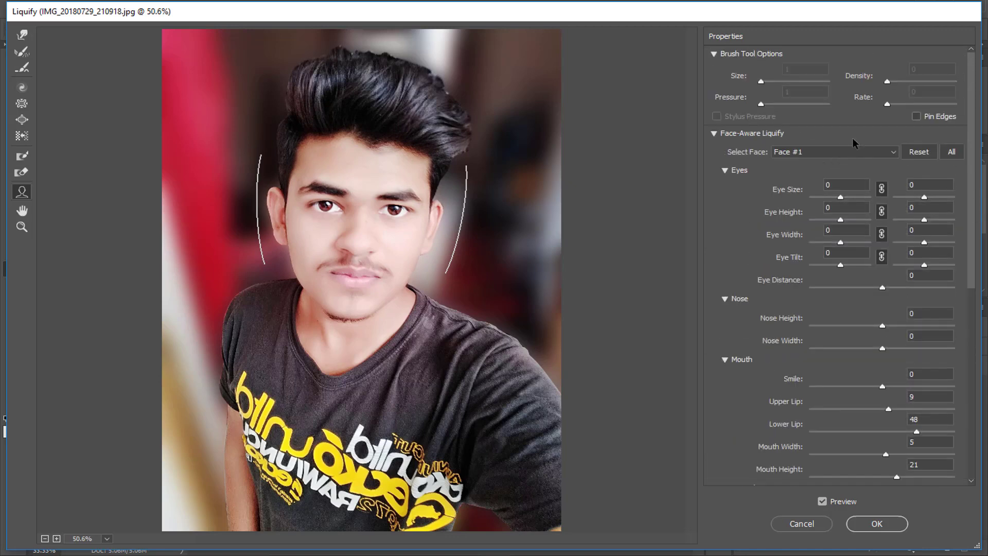
# Show the guides and the mesh over the portrait, and hide both again
pyautogui.scroll(-6, 843, 324)
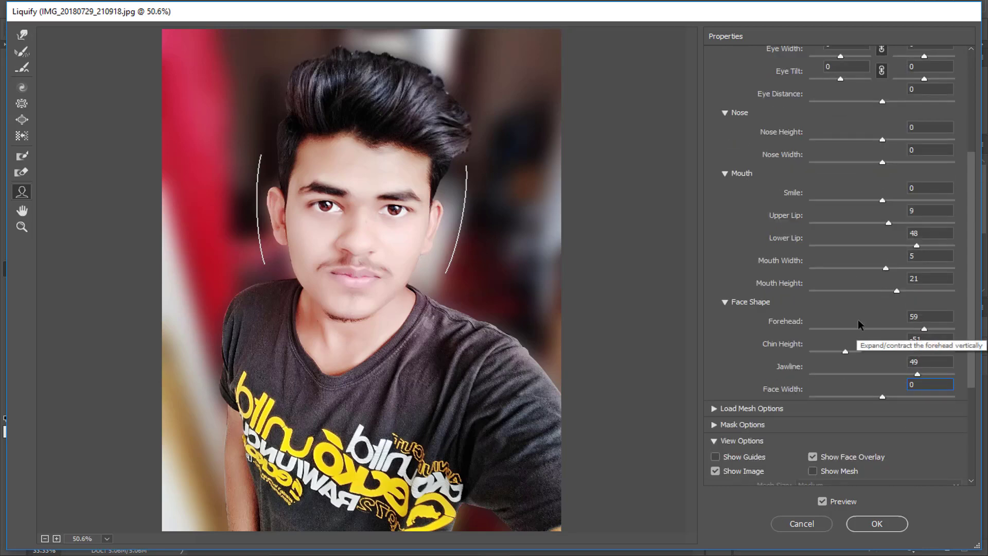
pyautogui.scroll(-5, 858, 321)
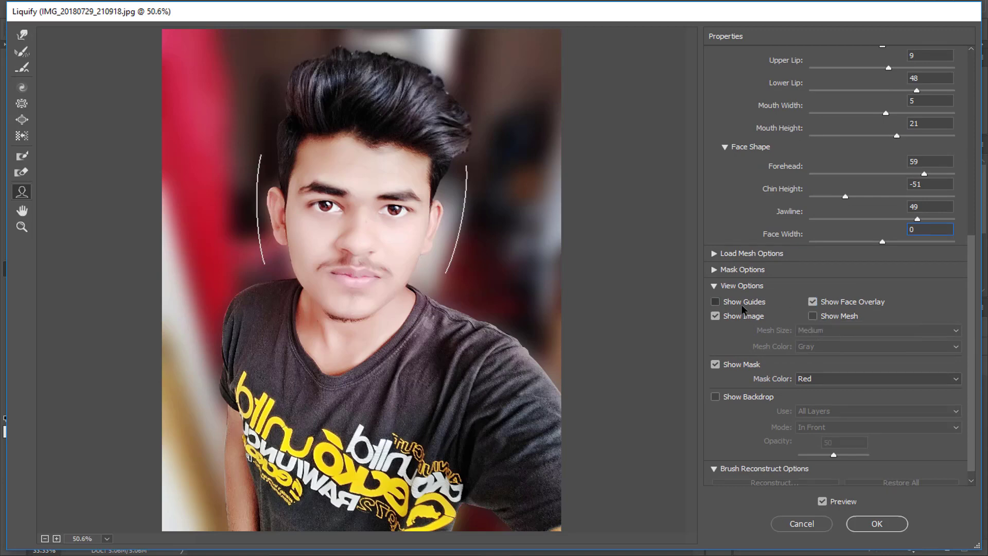
pyautogui.click(715, 301)
pyautogui.click(813, 316)
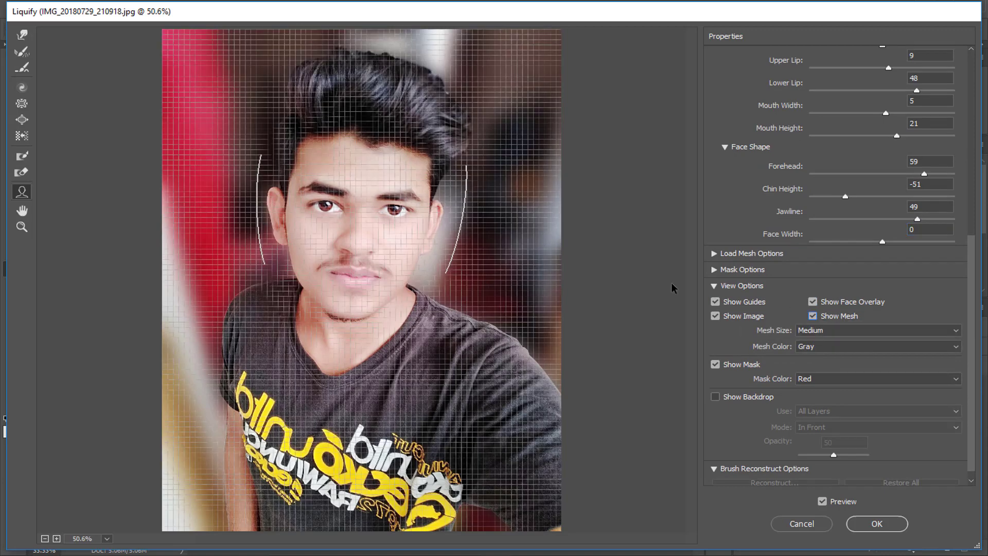
pyautogui.click(813, 316)
pyautogui.click(732, 302)
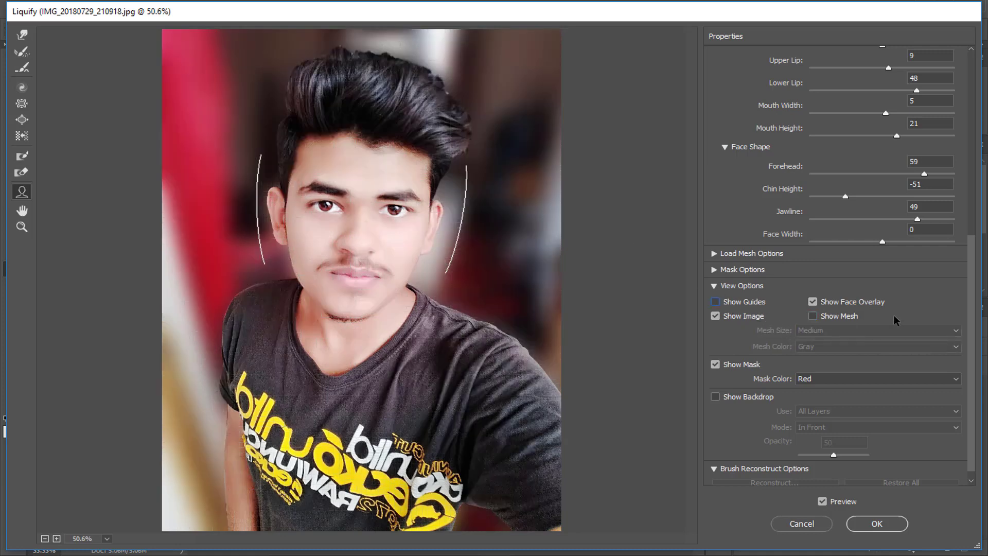
# Look at the available mask colors and keep Red
pyautogui.scroll(-1, 788, 391)
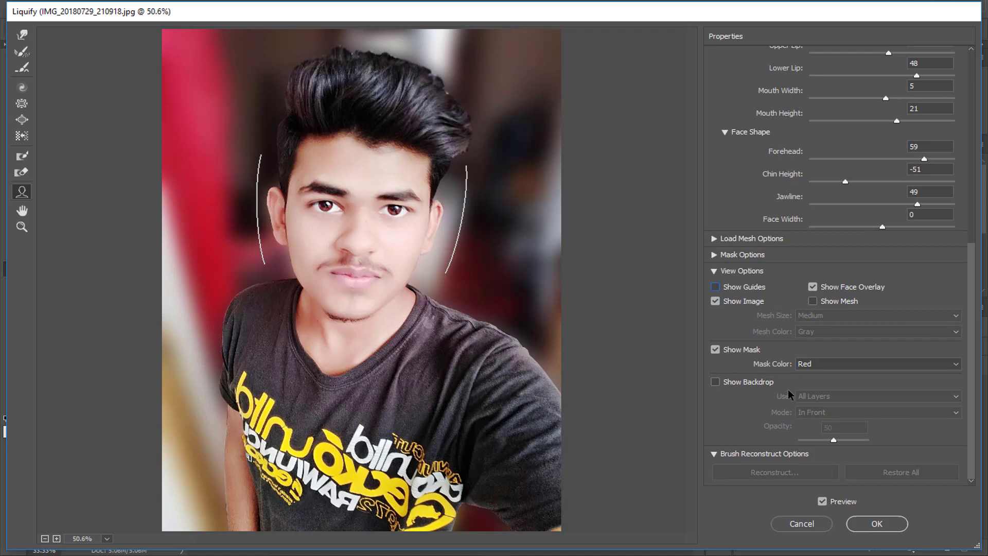
pyautogui.click(826, 364)
pyautogui.click(831, 359)
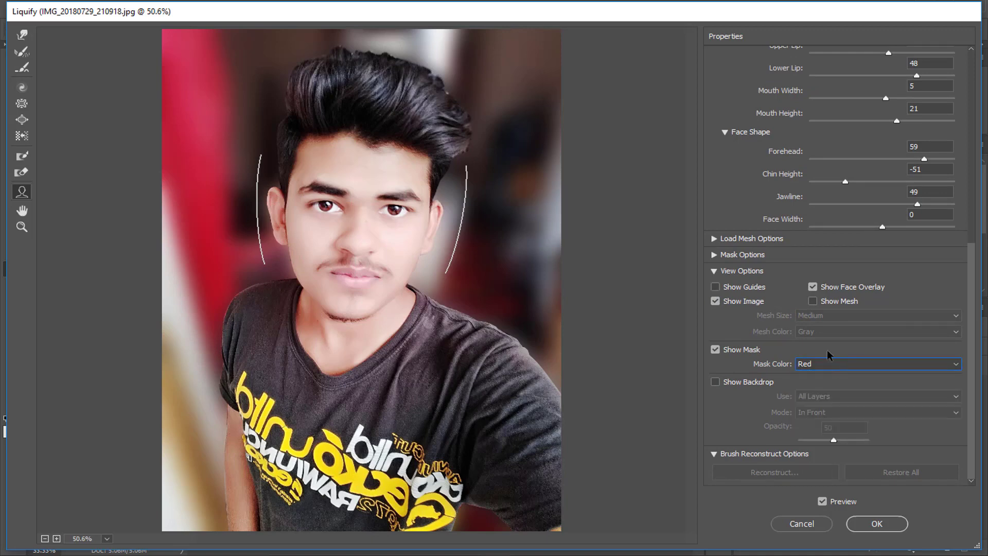
# Turn the preview off and on twice to compare the original and edited portrait, and close Liquify
pyautogui.scroll(10, 827, 349)
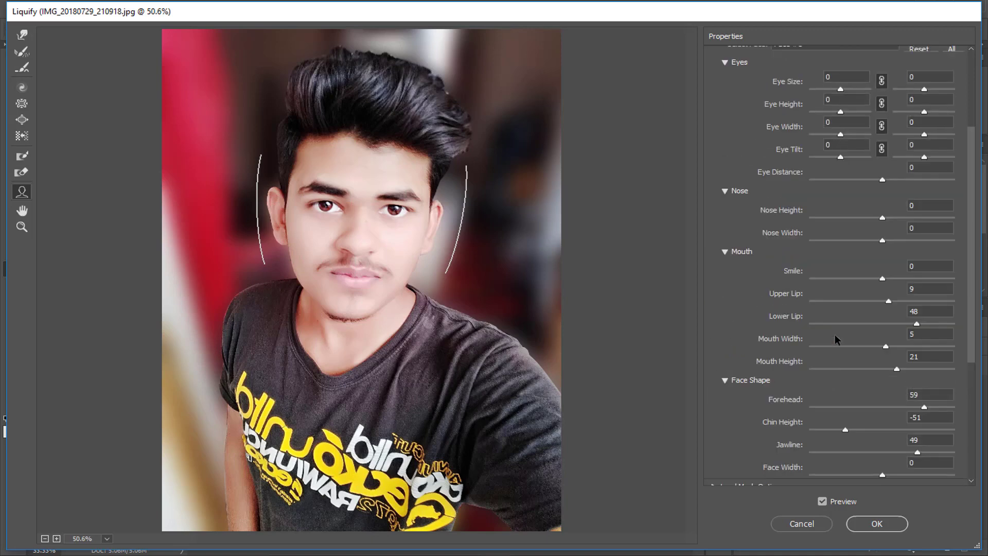
pyautogui.scroll(5, 834, 337)
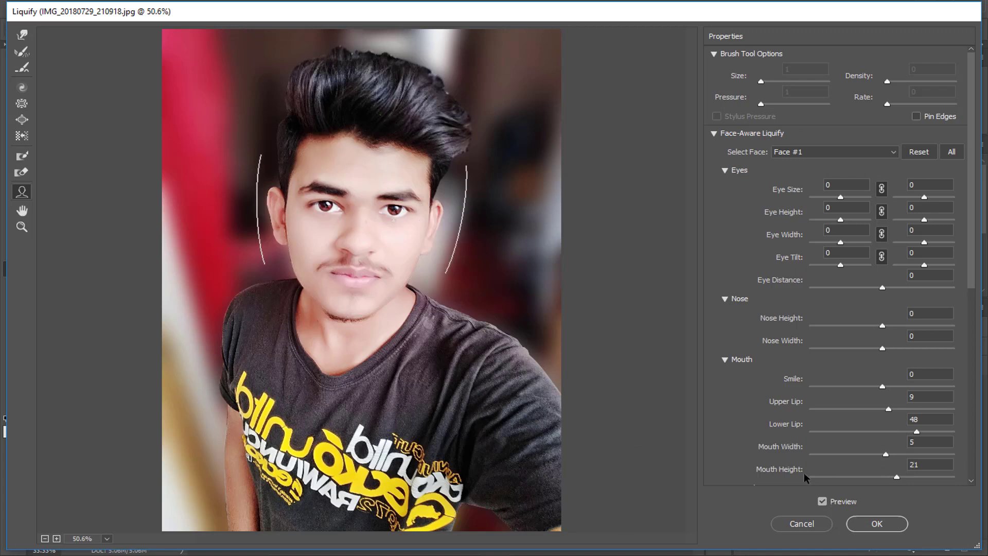
pyautogui.click(826, 500)
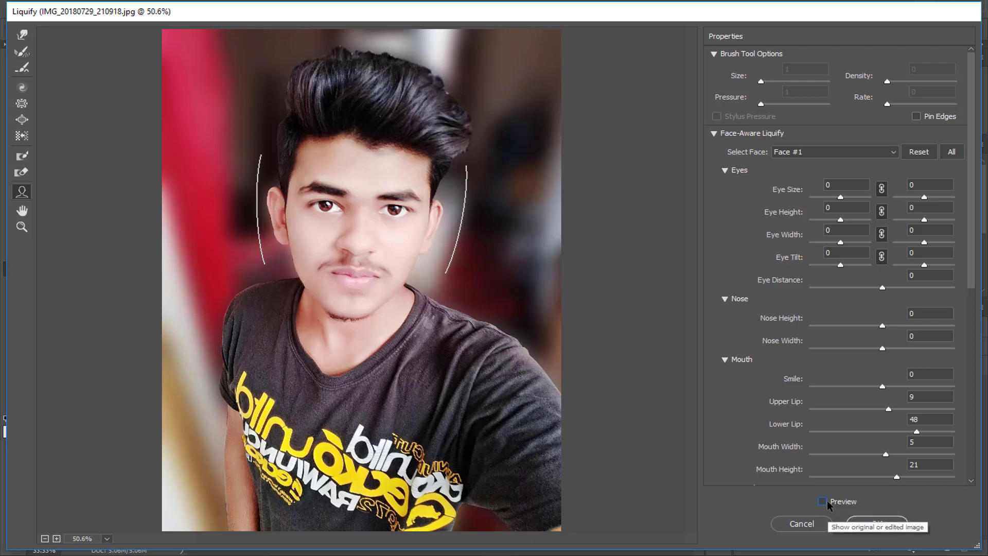
pyautogui.click(826, 500)
pyautogui.click(821, 501)
pyautogui.click(822, 500)
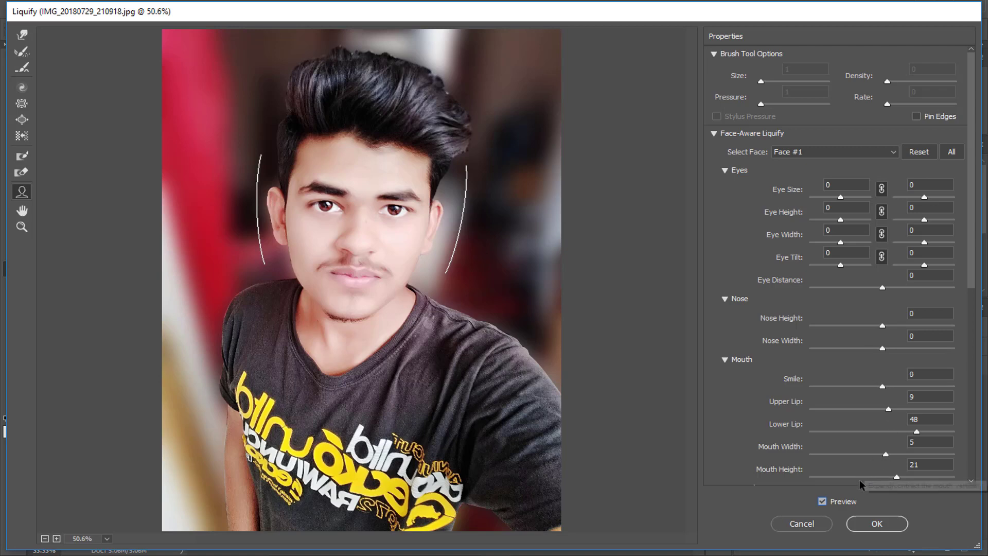
pyautogui.click(826, 525)
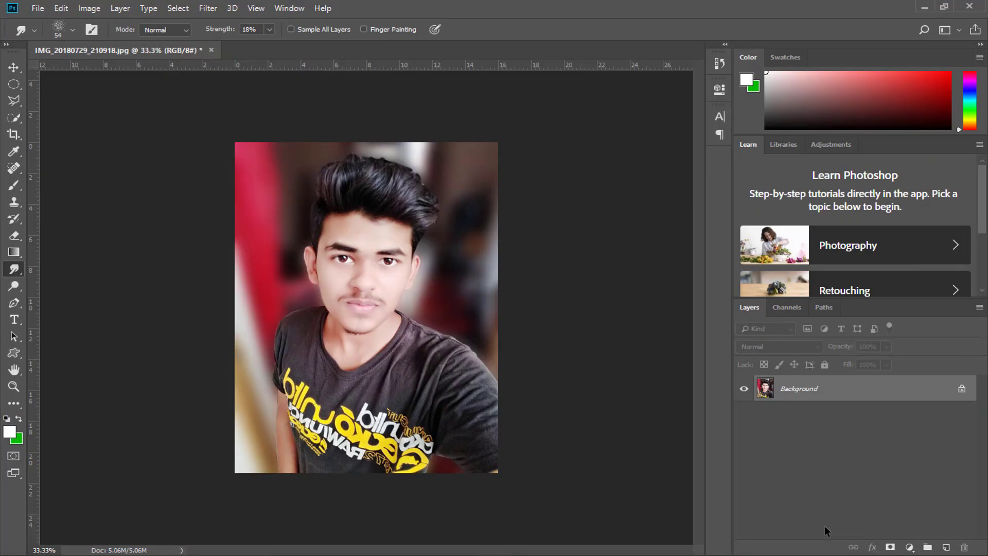